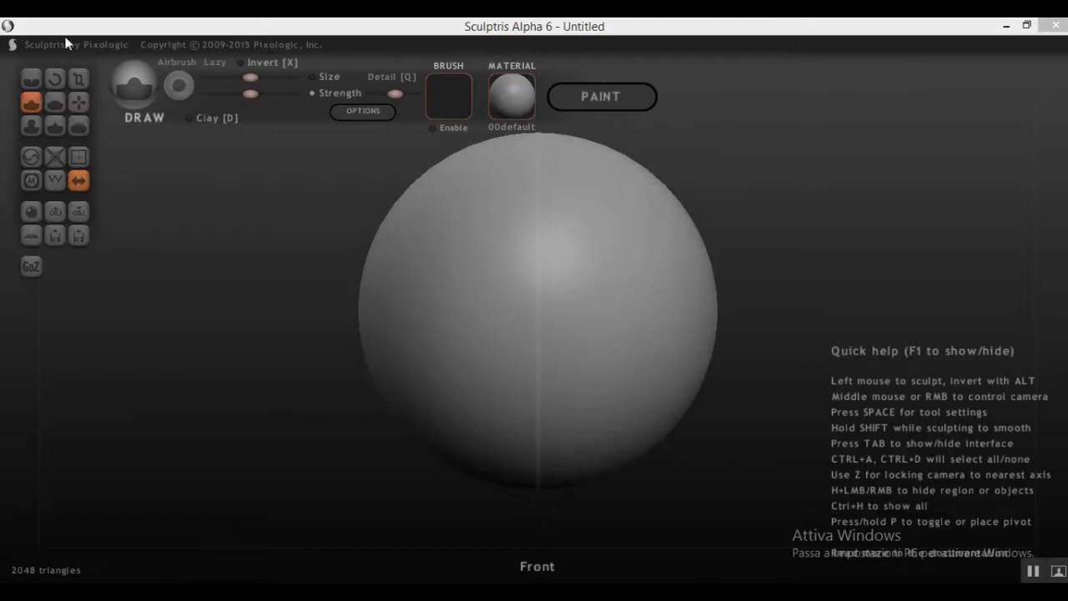
Step: Try the Crease brush on the side of the sphere with symmetry on, and undo the mirrored stroke
click(39, 76)
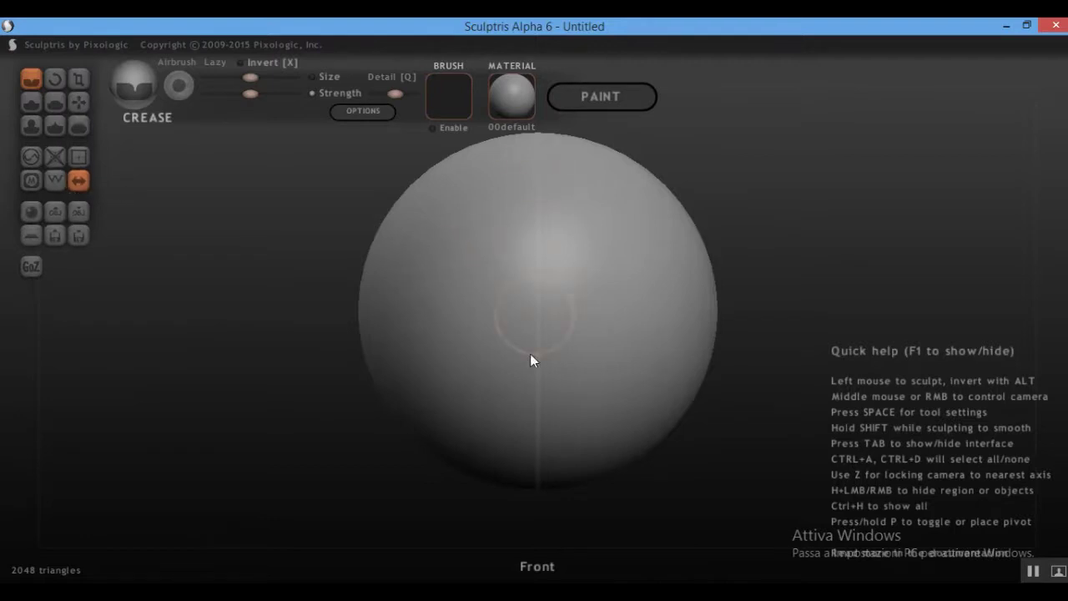
mouse_move(416, 220)
mouse_down()
mouse_move(403, 305)
mouse_move(407, 243)
mouse_move(408, 291)
mouse_up()
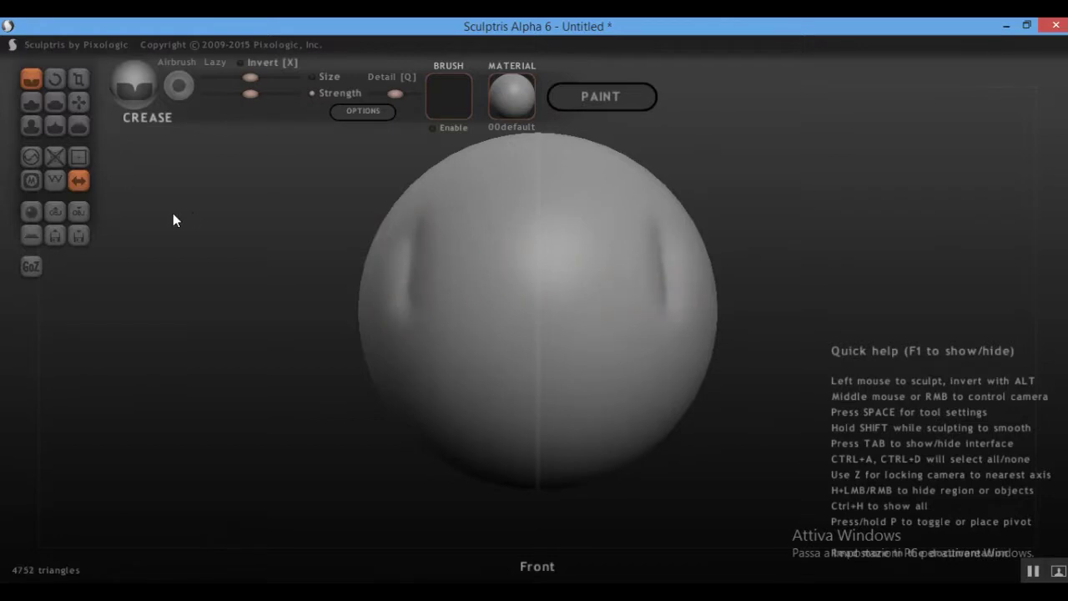
key(ctrl+z)
Step: Turn off symmetry for the sphere and accept the one-way operation
click(86, 185)
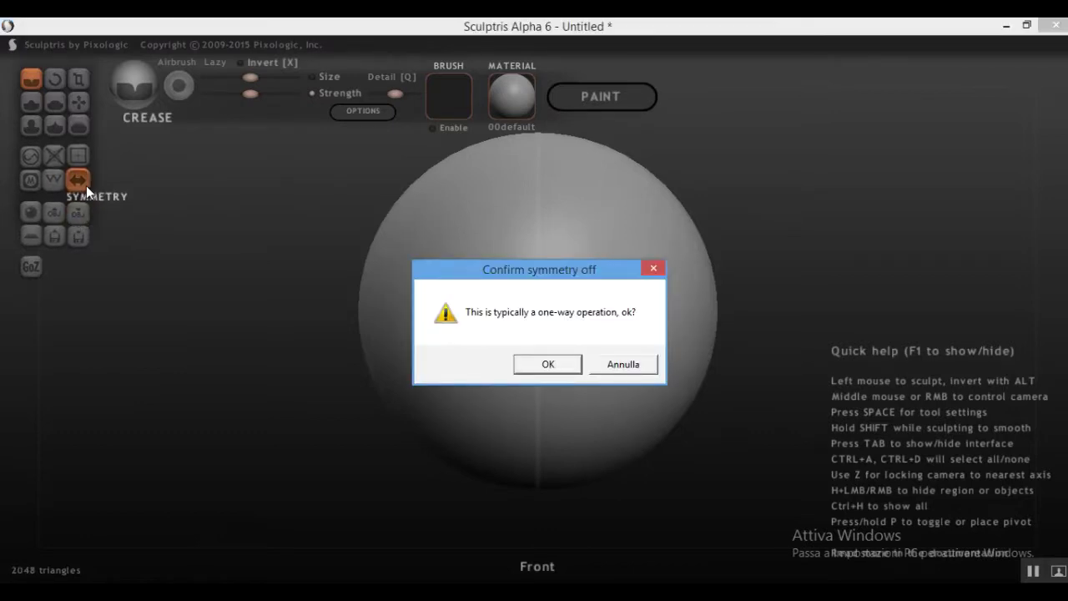
click(544, 363)
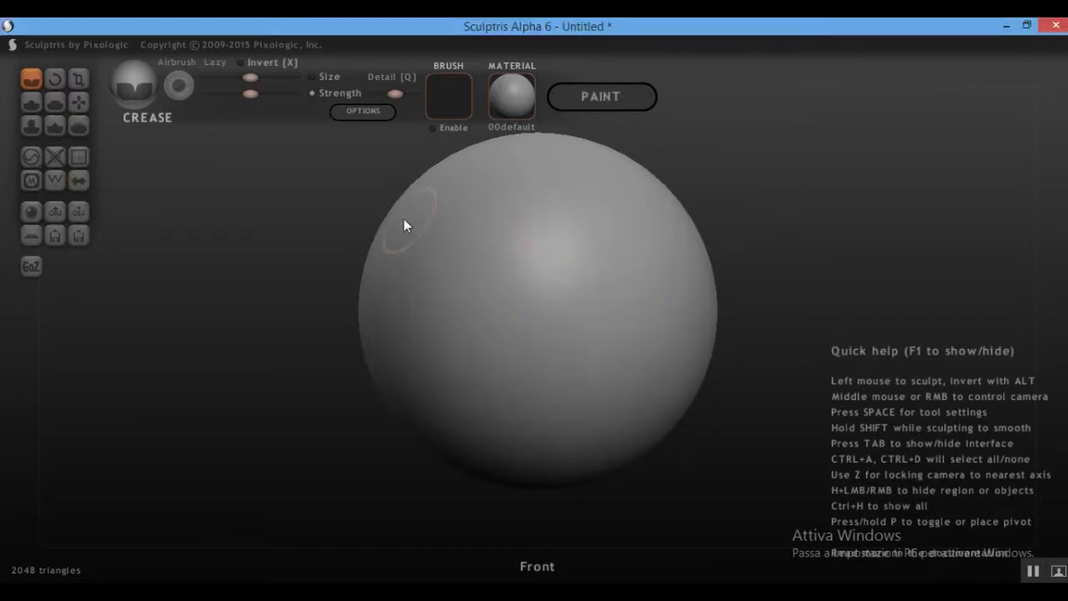
Step: Try a single one-sided crease on the sphere without symmetry, and undo it
mouse_move(403, 225)
mouse_down()
mouse_move(408, 298)
mouse_move(398, 228)
mouse_move(417, 295)
mouse_up()
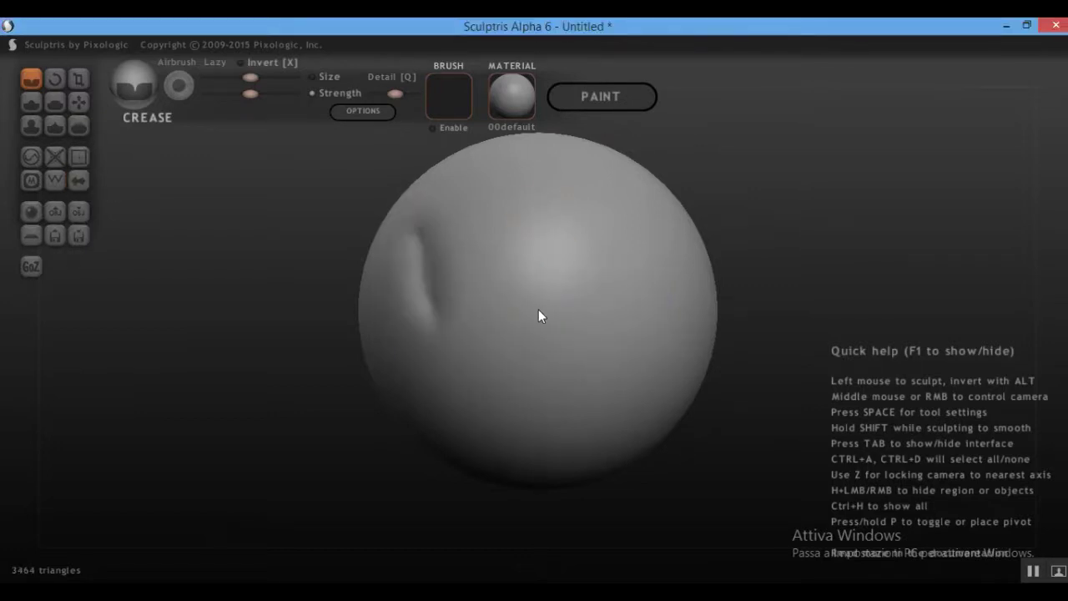
mouse_move(538, 315)
middle_down()
mouse_move(425, 308)
mouse_move(436, 324)
middle_up()
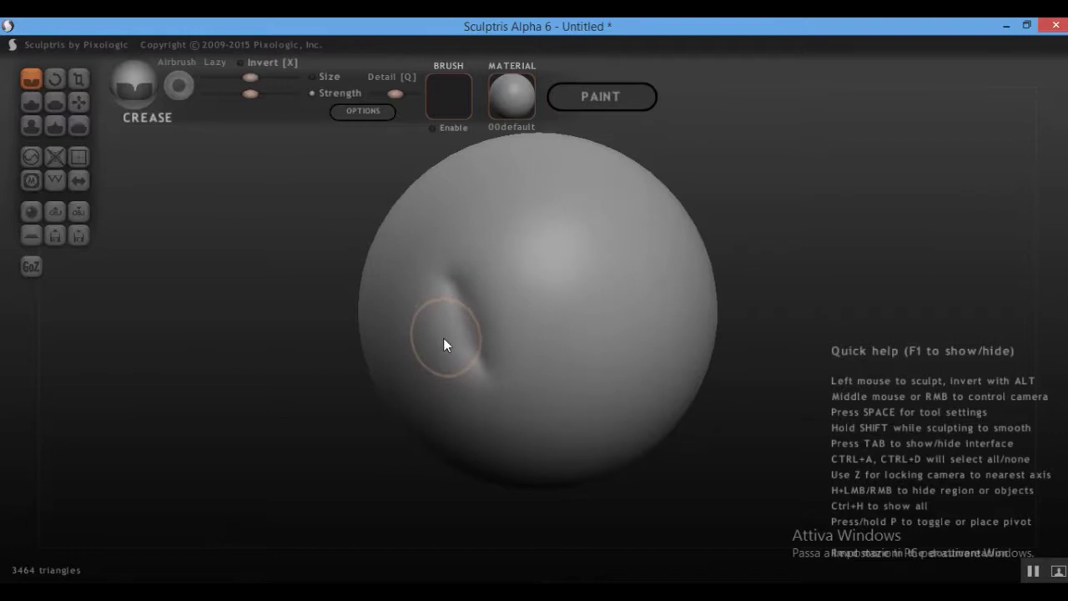
key(ctrl+z)
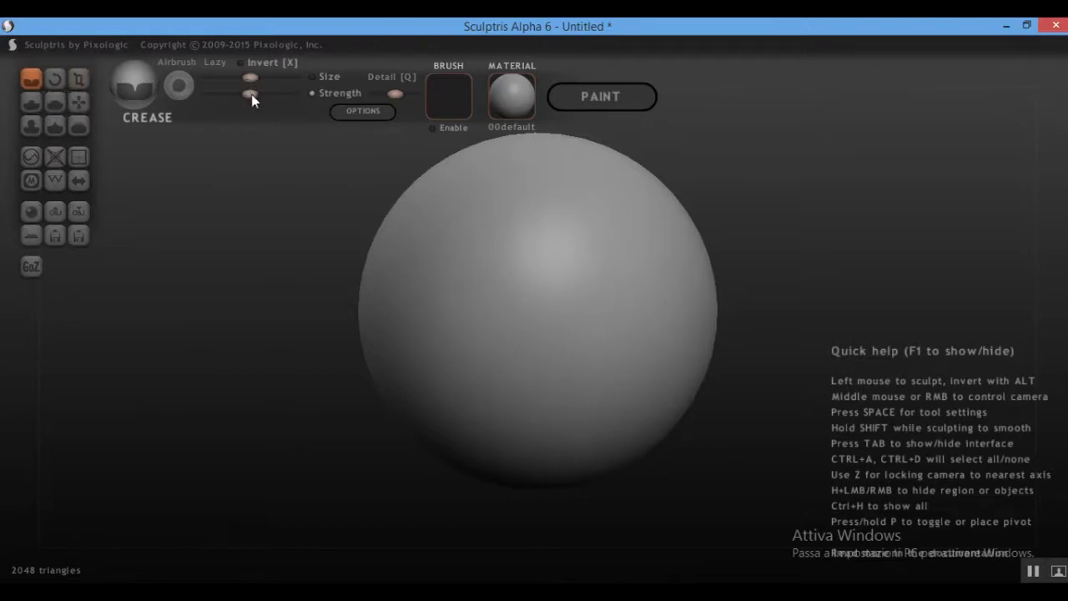
Step: Try a much larger Crease brush size with several wide strokes on the sphere, and undo them all
drag(251, 95, 290, 91)
drag(452, 252, 476, 339)
mouse_move(459, 252)
mouse_down()
mouse_move(465, 296)
mouse_move(494, 342)
mouse_up()
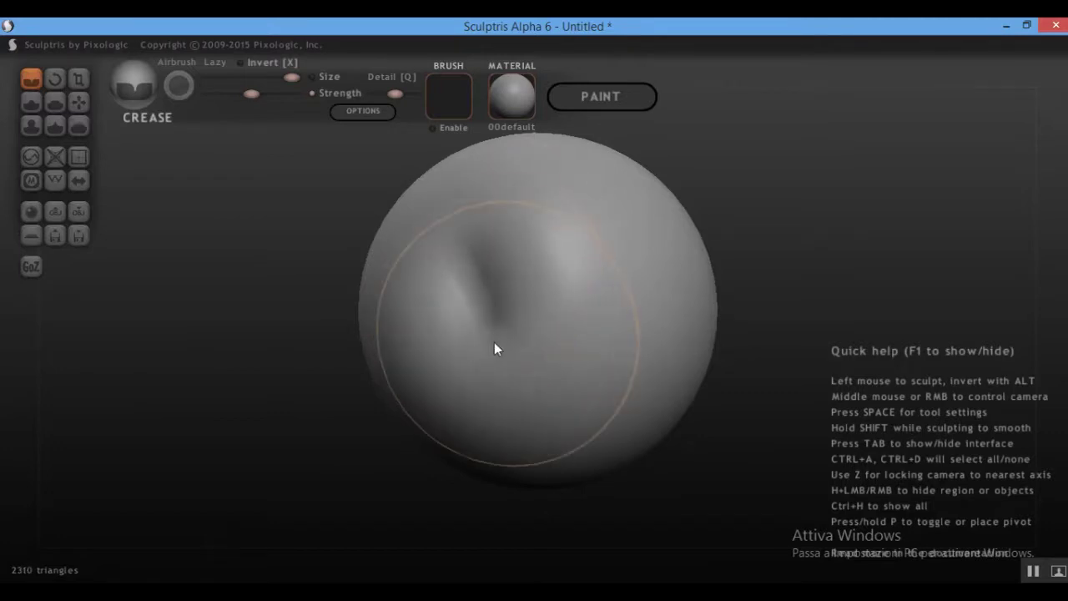
drag(458, 281, 493, 341)
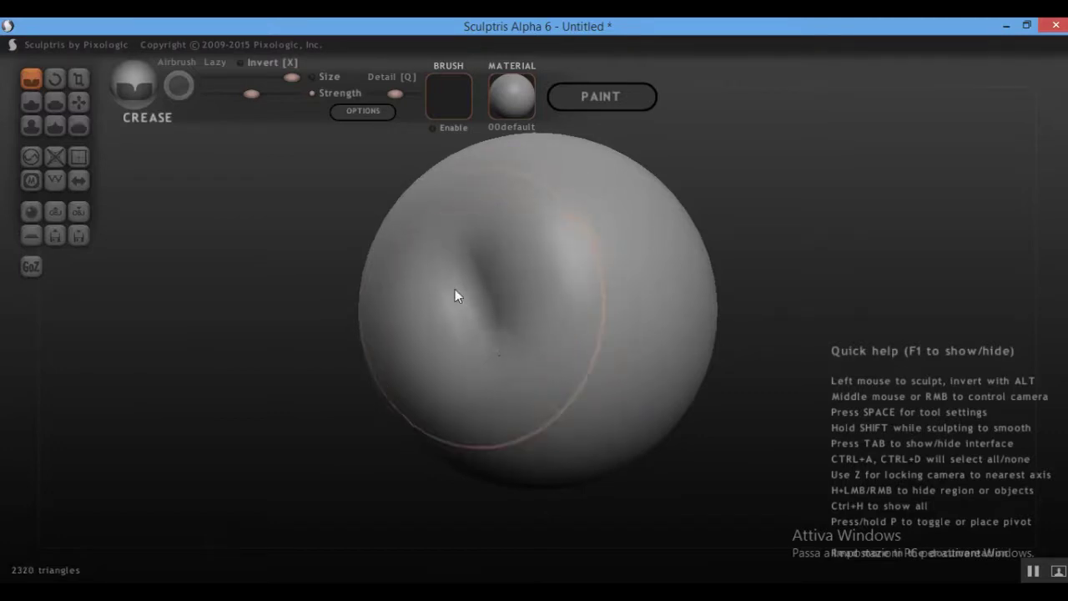
key(ctrl+z)
key(ctrl+z)
key(ctrl+z)
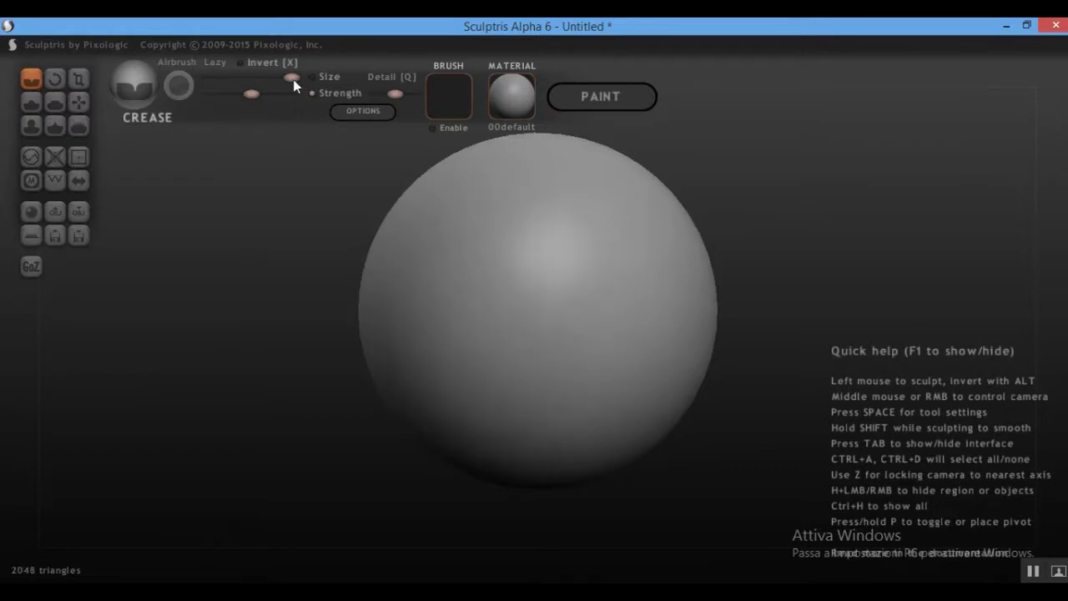
Step: Restore the medium brush size, try a deep crease at high strength, undo it and bring the strength back to medium
mouse_move(293, 79)
mouse_down()
mouse_move(257, 79)
mouse_move(290, 103)
mouse_up()
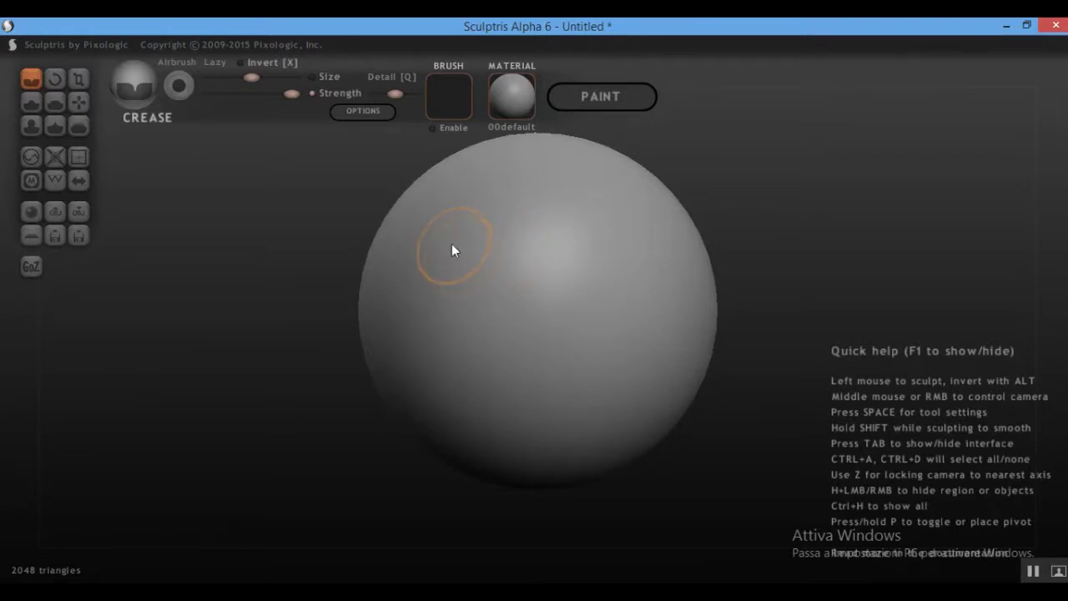
mouse_move(451, 244)
mouse_down()
mouse_move(529, 390)
mouse_move(468, 332)
mouse_up()
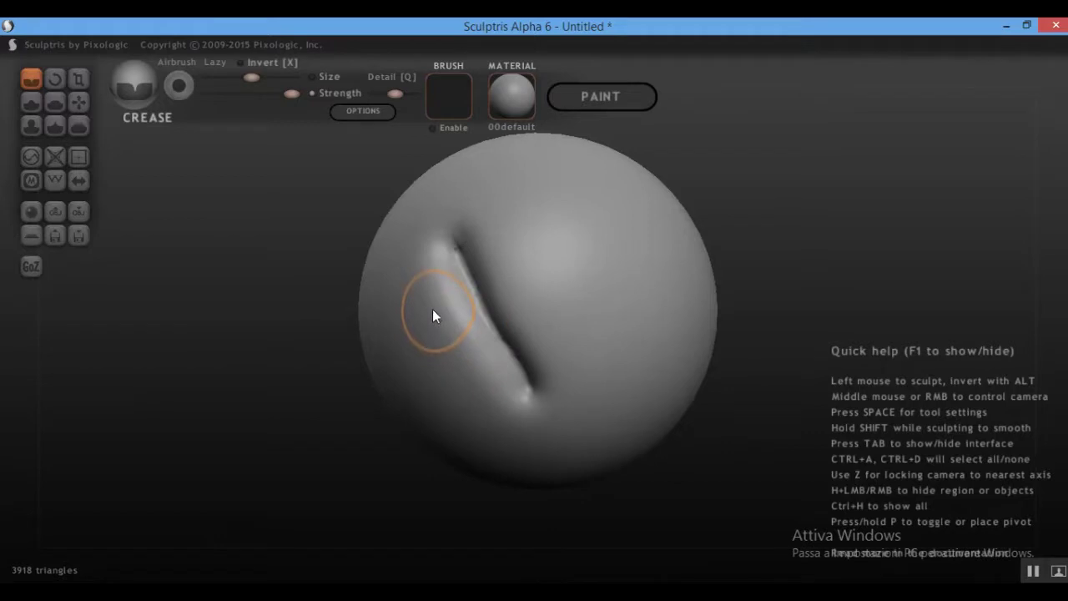
key(ctrl+z)
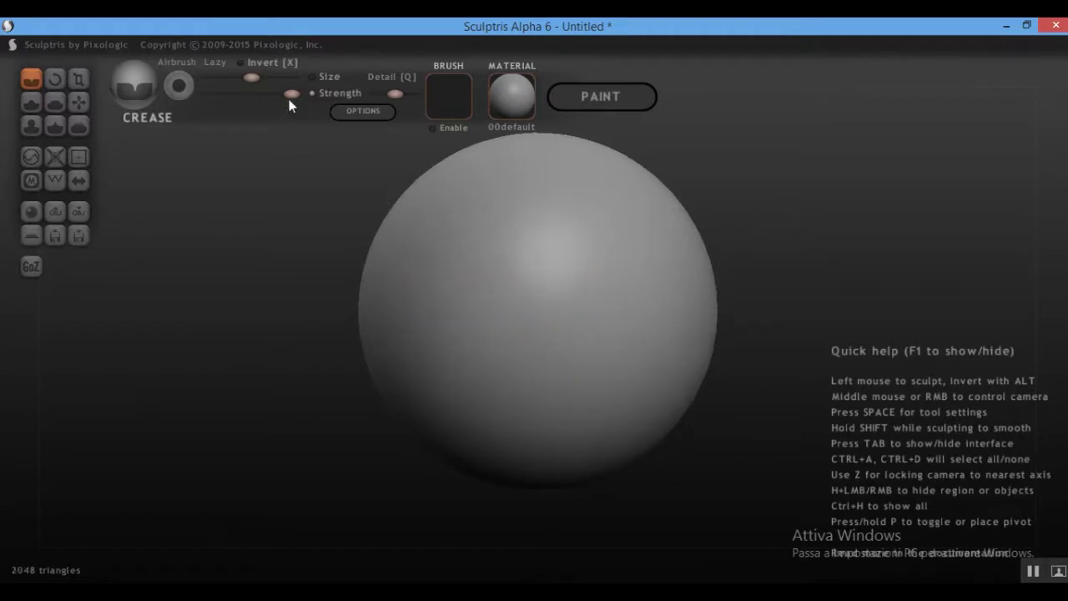
drag(290, 101, 258, 101)
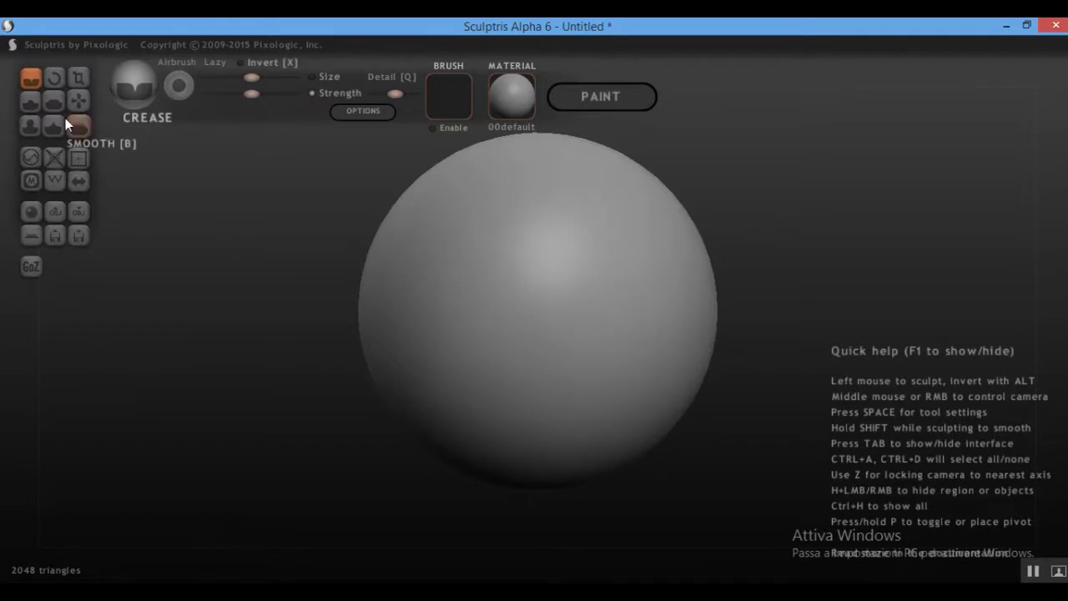
Step: Build up thick raised ridges across the sphere with repeated Draw brush strokes
click(35, 107)
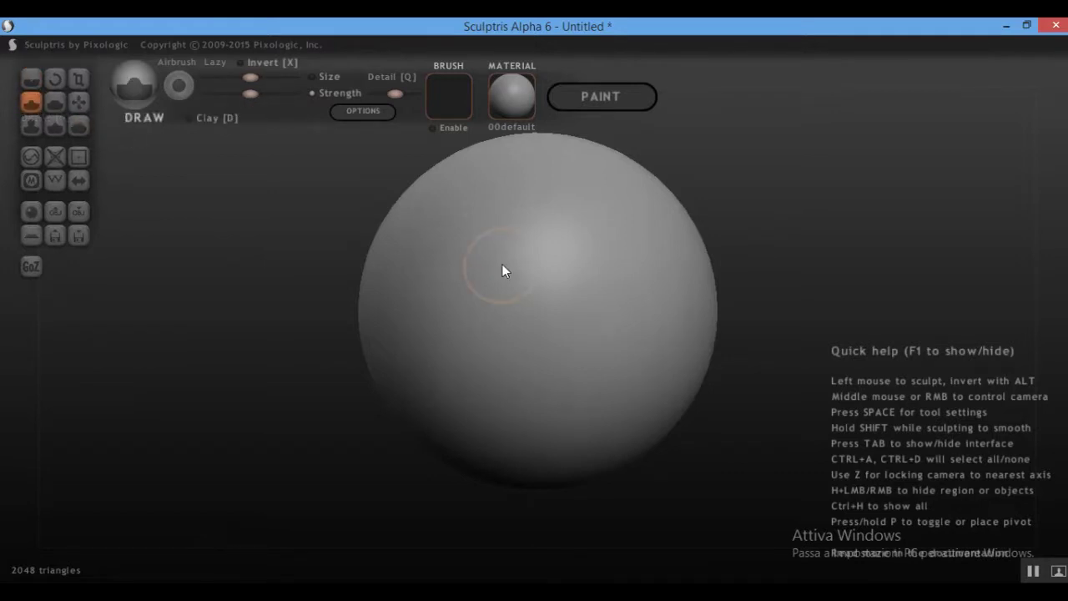
drag(433, 189, 482, 329)
drag(430, 208, 479, 320)
right_drag(538, 285, 473, 276)
middle_drag(472, 284, 466, 272)
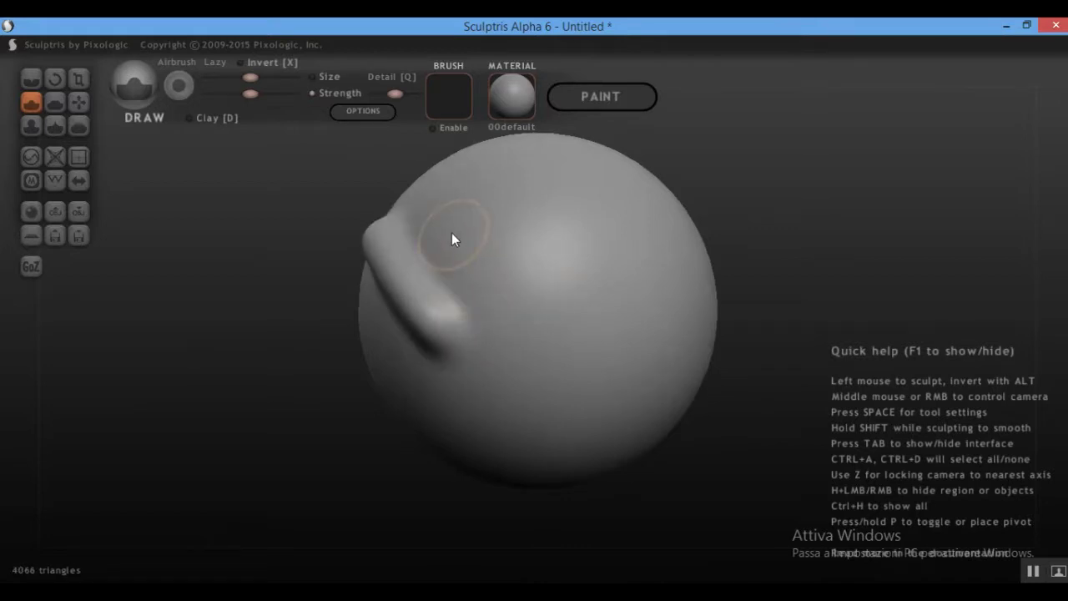
drag(466, 222, 529, 308)
drag(464, 216, 562, 341)
drag(486, 262, 563, 328)
mouse_move(564, 328)
middle_down()
mouse_move(449, 290)
mouse_move(351, 301)
middle_up()
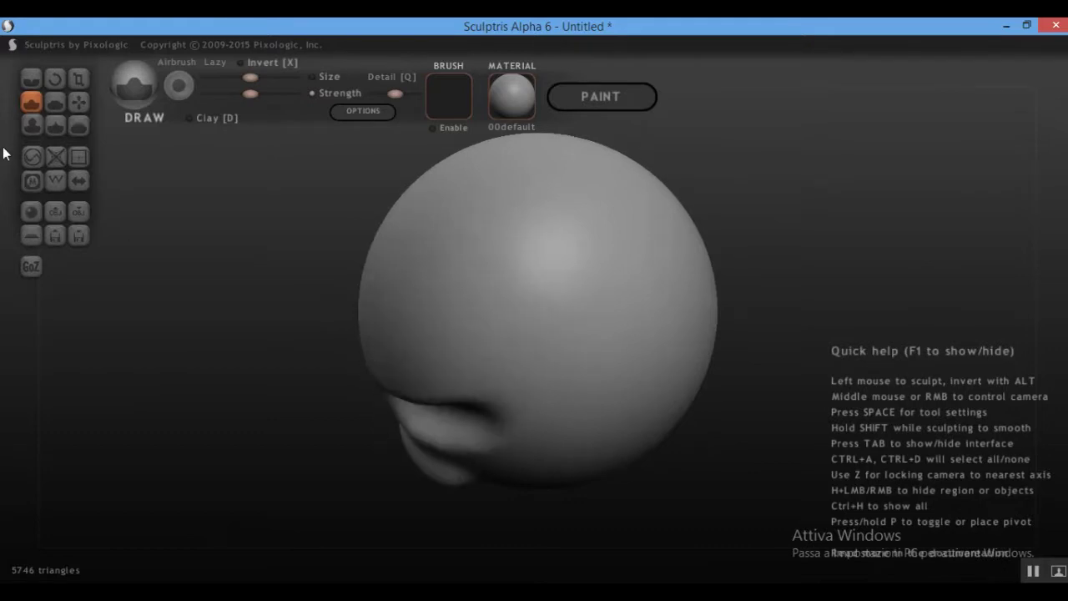
Step: Carve several creases with the Crease brush across the smooth area beside the raised ridges
click(31, 78)
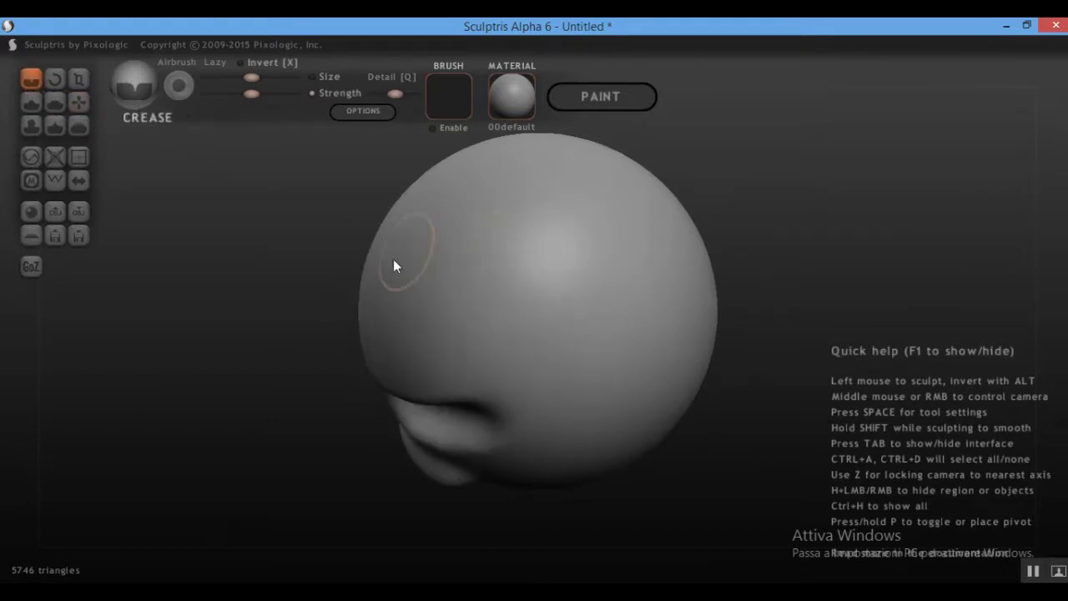
drag(385, 268, 502, 295)
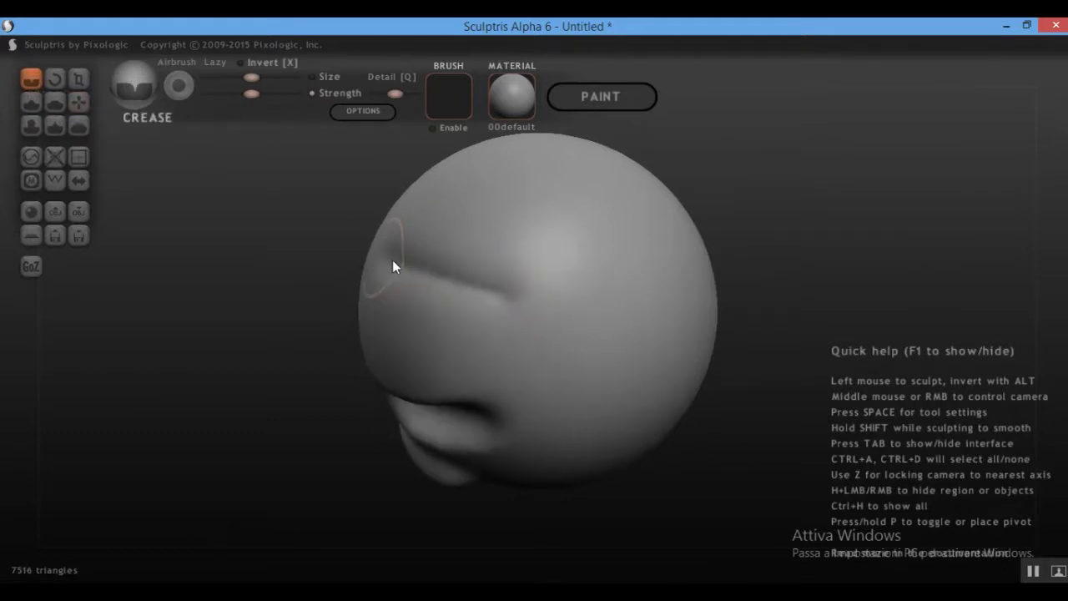
drag(392, 260, 499, 297)
mouse_move(464, 227)
mouse_down()
mouse_move(458, 208)
mouse_move(538, 242)
mouse_move(451, 199)
mouse_move(529, 240)
mouse_up()
middle_drag(529, 239, 507, 226)
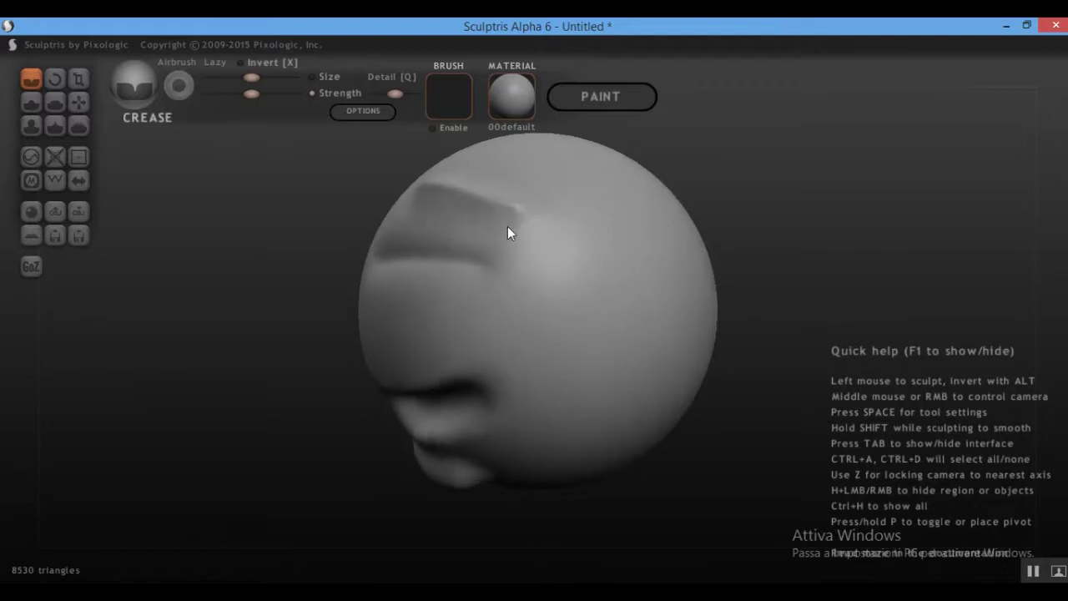
mouse_move(508, 226)
right_down()
mouse_move(416, 325)
mouse_move(470, 328)
mouse_move(407, 320)
mouse_move(359, 421)
mouse_move(453, 398)
mouse_move(509, 353)
mouse_move(491, 287)
mouse_move(524, 337)
mouse_move(569, 295)
mouse_move(587, 262)
right_up()
Step: Undo all the crease and ridge strokes back to the plain sphere
key(ctrl+z)
key(ctrl+z)
key(ctrl+z)
key(ctrl+z)
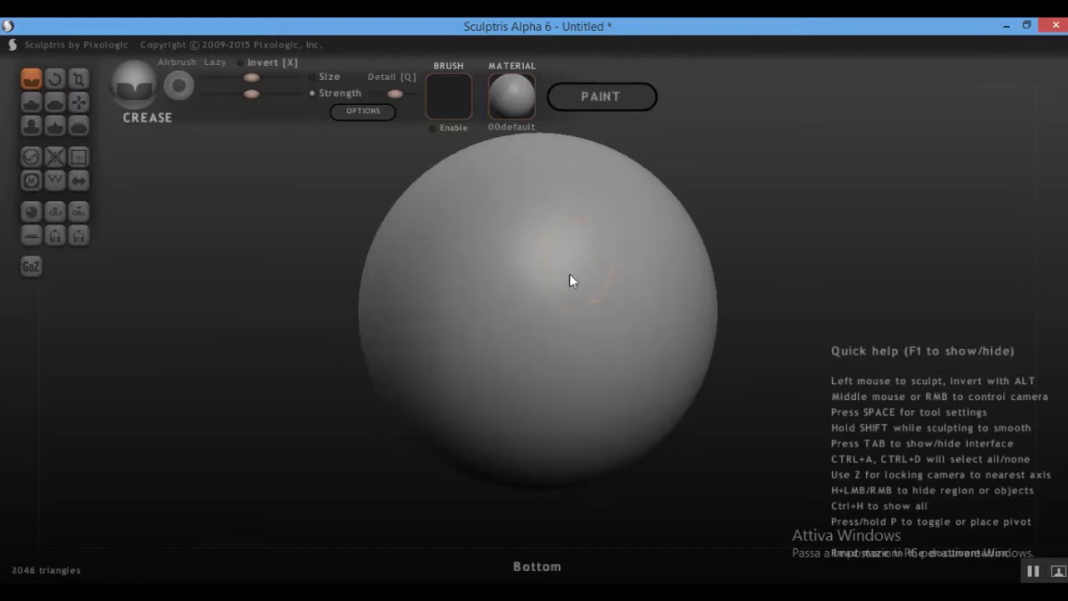
Step: Try the Flatten brush on the plain sphere surface, and undo the strokes
click(53, 105)
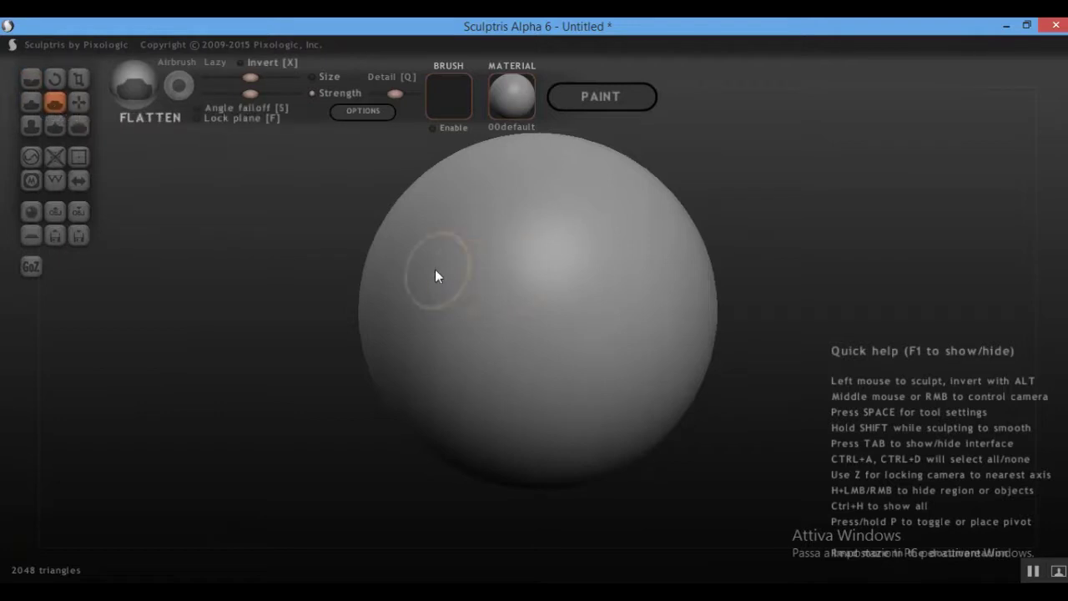
mouse_move(435, 269)
mouse_down()
mouse_move(413, 322)
mouse_move(389, 239)
mouse_move(372, 259)
mouse_move(421, 206)
mouse_move(395, 334)
mouse_move(426, 361)
mouse_move(452, 327)
mouse_move(434, 340)
mouse_move(484, 359)
mouse_move(434, 387)
mouse_move(426, 341)
mouse_move(450, 375)
mouse_move(478, 341)
mouse_move(459, 327)
mouse_up()
key(ctrl+z)
key(ctrl+z)
key(ctrl+z)
key(ctrl+z)
key(ctrl+z)
key(ctrl+z)
key(ctrl+z)
key(ctrl+z)
Step: Raise a rounded bump on the sphere with the Draw brush
click(31, 104)
mouse_move(408, 253)
mouse_down()
mouse_move(426, 292)
mouse_move(436, 246)
mouse_move(396, 286)
mouse_move(451, 256)
mouse_move(424, 284)
mouse_up()
mouse_move(423, 283)
right_down()
mouse_move(583, 245)
mouse_move(582, 294)
right_up()
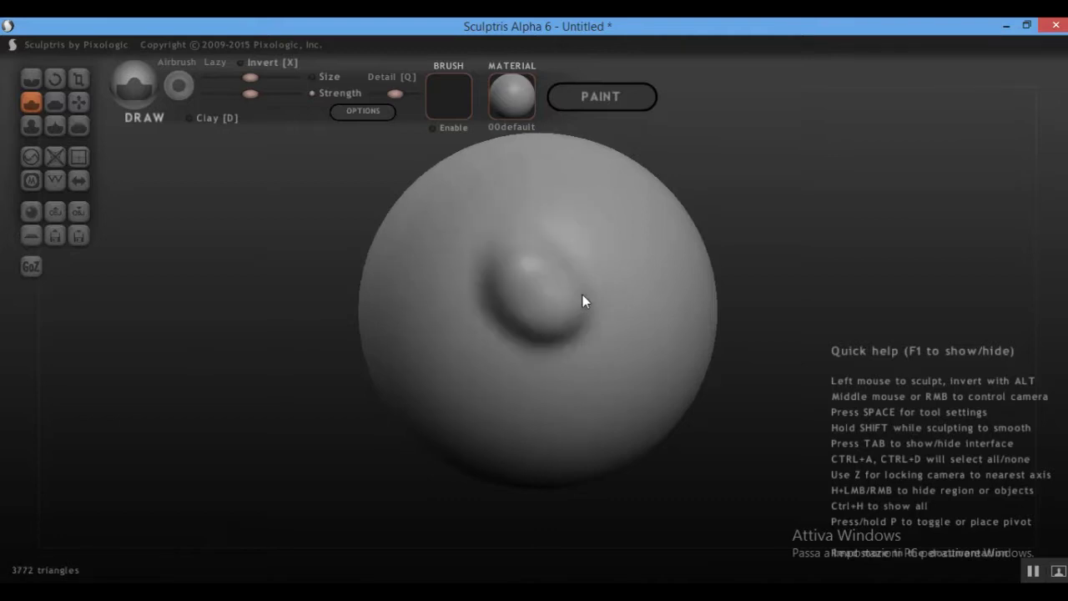
Step: Flatten the rounded bump with repeated Flatten brush strokes from several sides
click(57, 103)
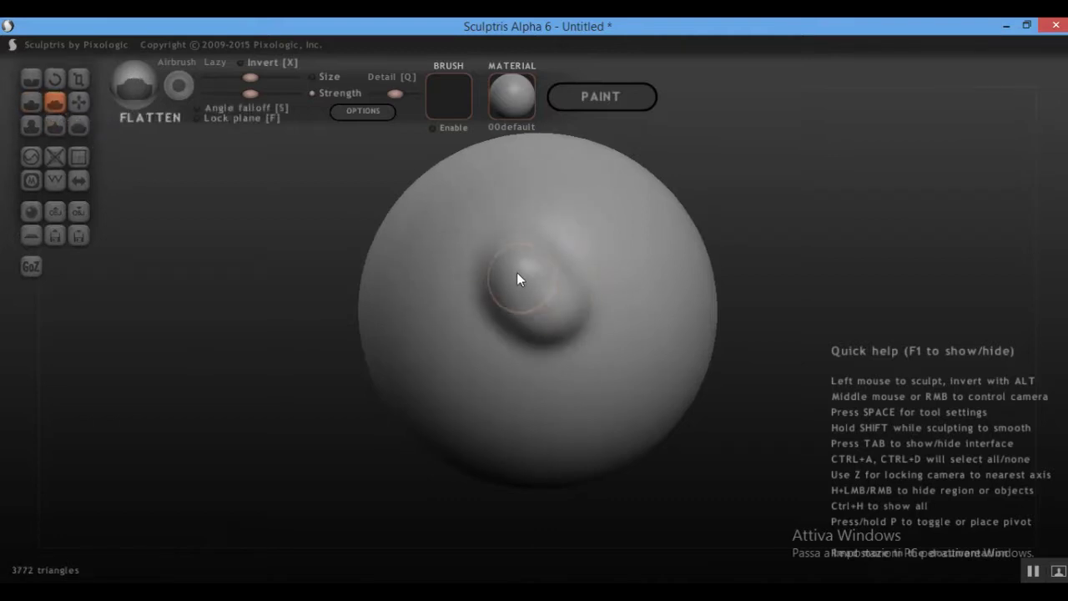
mouse_move(516, 272)
mouse_down()
mouse_move(533, 293)
mouse_move(518, 310)
mouse_move(566, 337)
mouse_move(551, 279)
mouse_move(514, 278)
mouse_move(554, 328)
mouse_up()
mouse_move(554, 328)
right_down()
mouse_move(624, 288)
mouse_move(592, 184)
mouse_move(573, 199)
mouse_move(616, 297)
right_up()
mouse_move(616, 297)
mouse_down()
mouse_move(618, 329)
mouse_move(651, 314)
mouse_move(651, 367)
mouse_move(627, 317)
mouse_move(617, 398)
mouse_move(602, 357)
mouse_move(622, 402)
mouse_move(653, 386)
mouse_move(649, 340)
mouse_move(619, 315)
mouse_move(625, 400)
mouse_move(656, 374)
mouse_move(646, 326)
mouse_move(679, 377)
mouse_move(624, 381)
mouse_move(619, 333)
mouse_move(634, 376)
mouse_move(608, 380)
mouse_move(625, 350)
mouse_move(673, 362)
mouse_move(650, 353)
mouse_move(627, 390)
mouse_move(596, 348)
mouse_move(603, 382)
mouse_move(625, 385)
mouse_move(639, 339)
mouse_up()
mouse_move(417, 398)
mouse_down()
mouse_move(567, 367)
mouse_move(620, 417)
mouse_move(644, 361)
mouse_up()
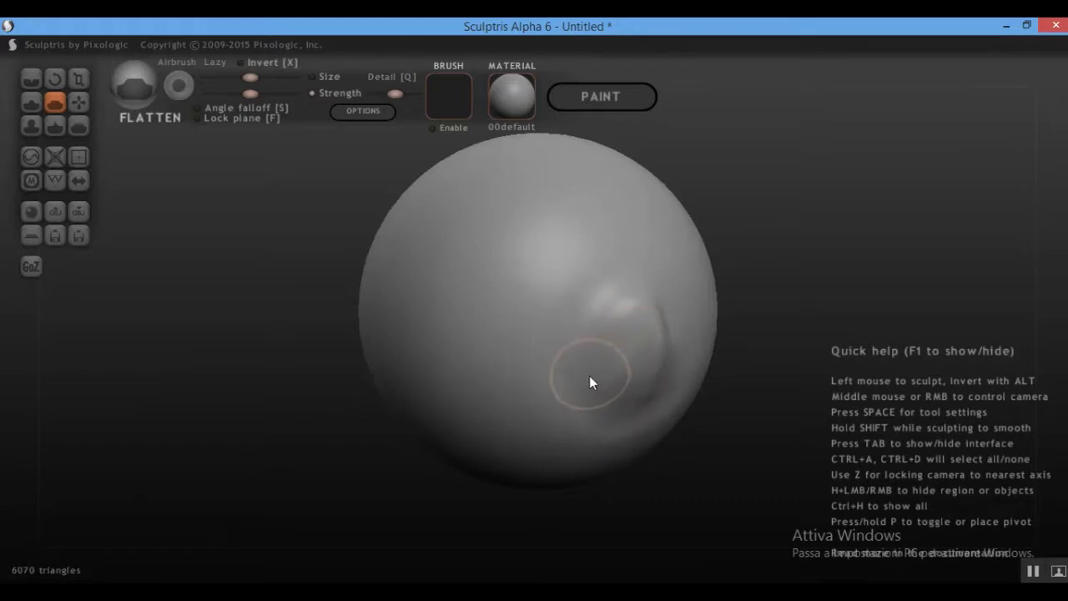
mouse_move(589, 376)
right_down()
mouse_move(572, 336)
mouse_move(535, 373)
right_up()
mouse_move(536, 372)
mouse_down()
mouse_move(508, 270)
mouse_move(495, 289)
mouse_move(549, 315)
mouse_up()
mouse_move(565, 303)
right_down()
mouse_move(464, 269)
mouse_move(506, 248)
right_up()
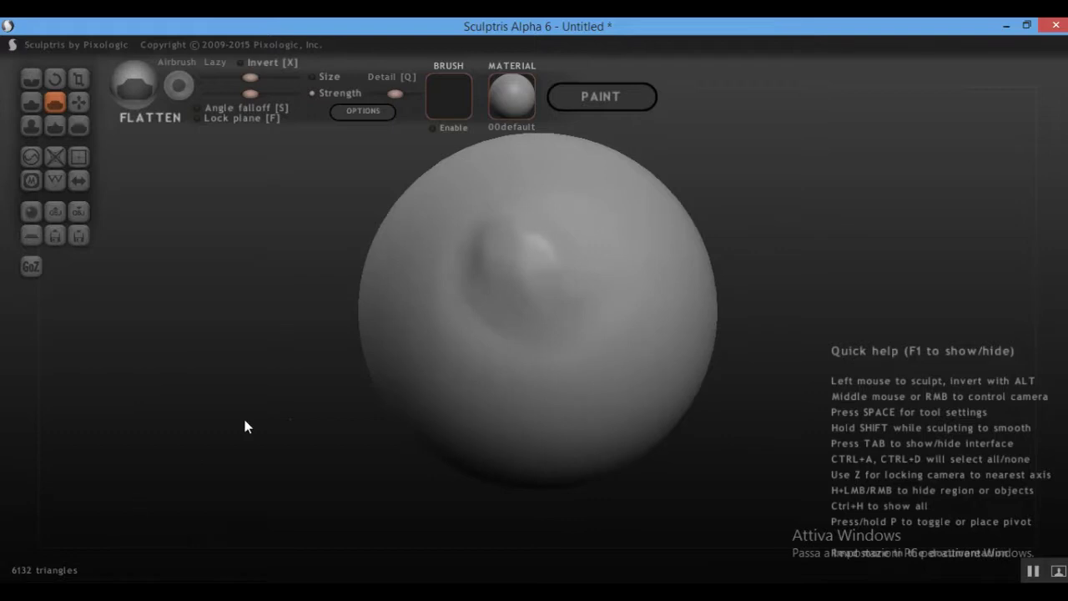
Step: Undo all the Flatten strokes on the bump
key(ctrl+z)
key(ctrl+z)
key(ctrl+z)
key(ctrl+z)
key(ctrl+z)
key(ctrl+z)
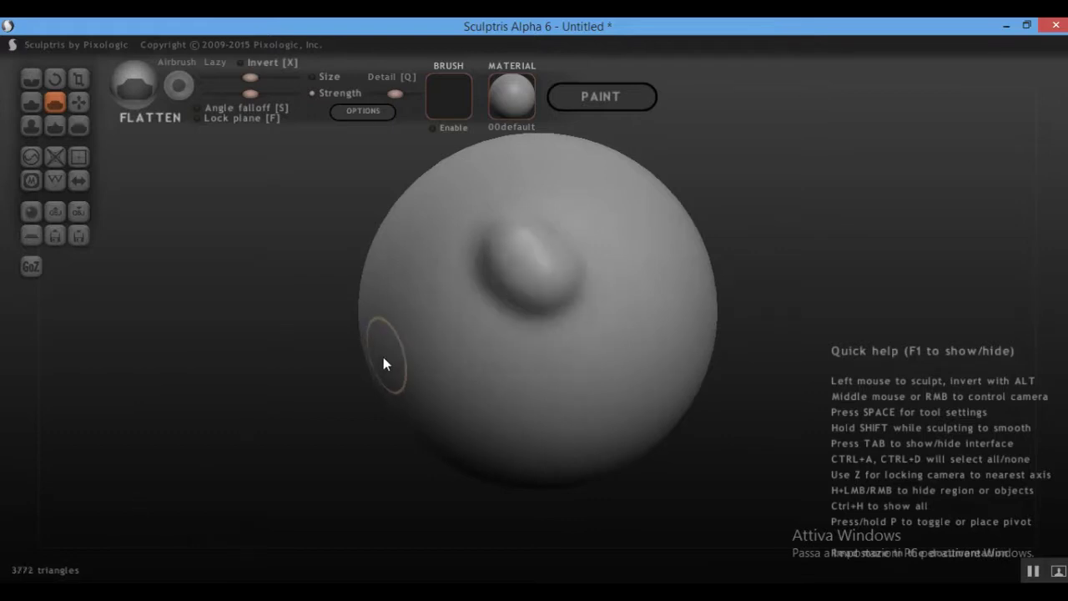
Step: Move the whole sphere sideways with the Grab tool in Global mode, enlarging the brush size and lowering its strength between moves
click(76, 106)
key(g)
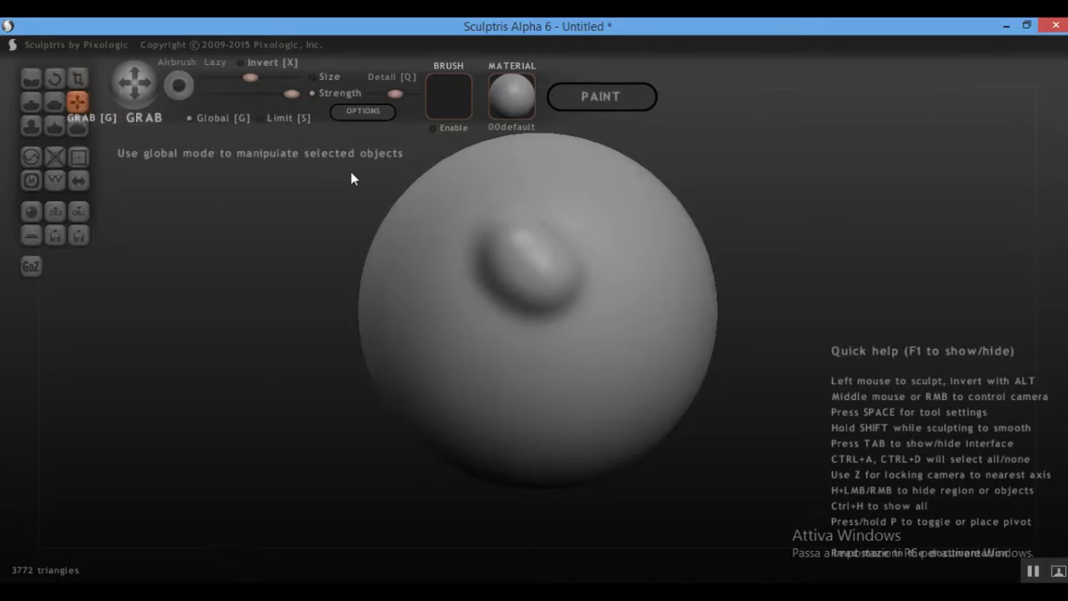
drag(541, 269, 560, 269)
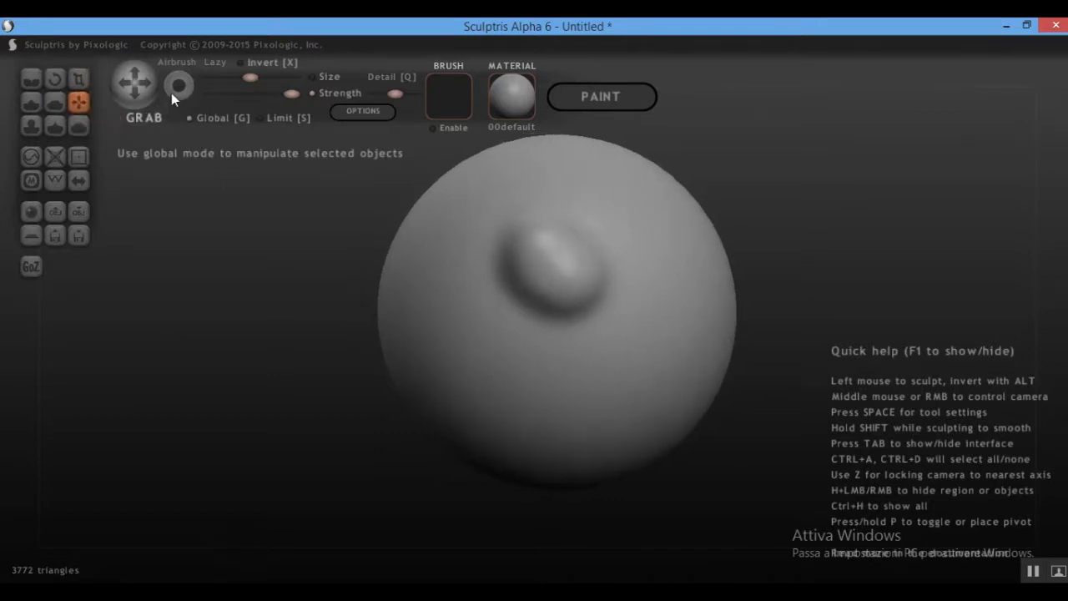
mouse_move(248, 79)
mouse_down()
mouse_move(238, 79)
mouse_move(273, 78)
mouse_move(268, 93)
mouse_up()
mouse_move(539, 257)
mouse_down()
mouse_move(658, 281)
mouse_move(569, 269)
mouse_up()
Step: Reduce the Grab brush size slightly and move the whole sphere again in Global mode, leaving the brush texture disabled
click(433, 128)
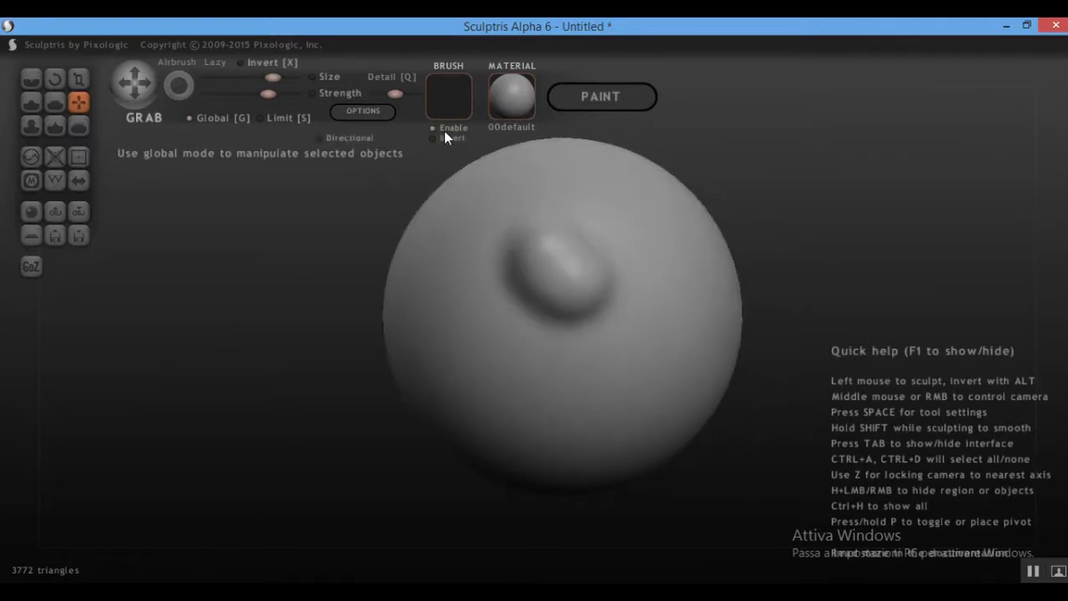
click(447, 137)
drag(273, 77, 259, 80)
right_drag(594, 270, 711, 274)
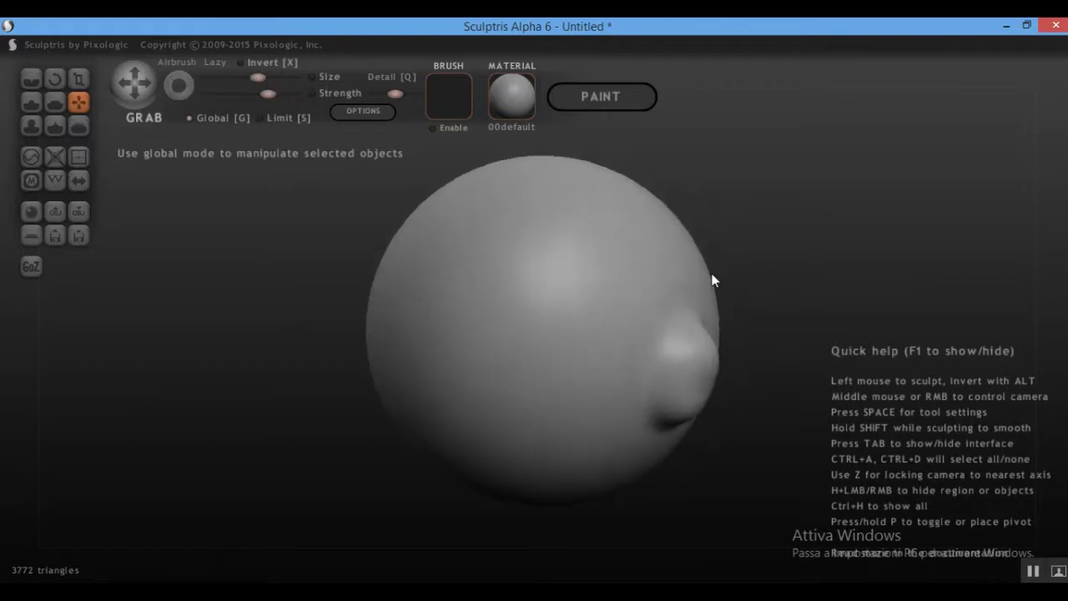
drag(698, 385, 638, 359)
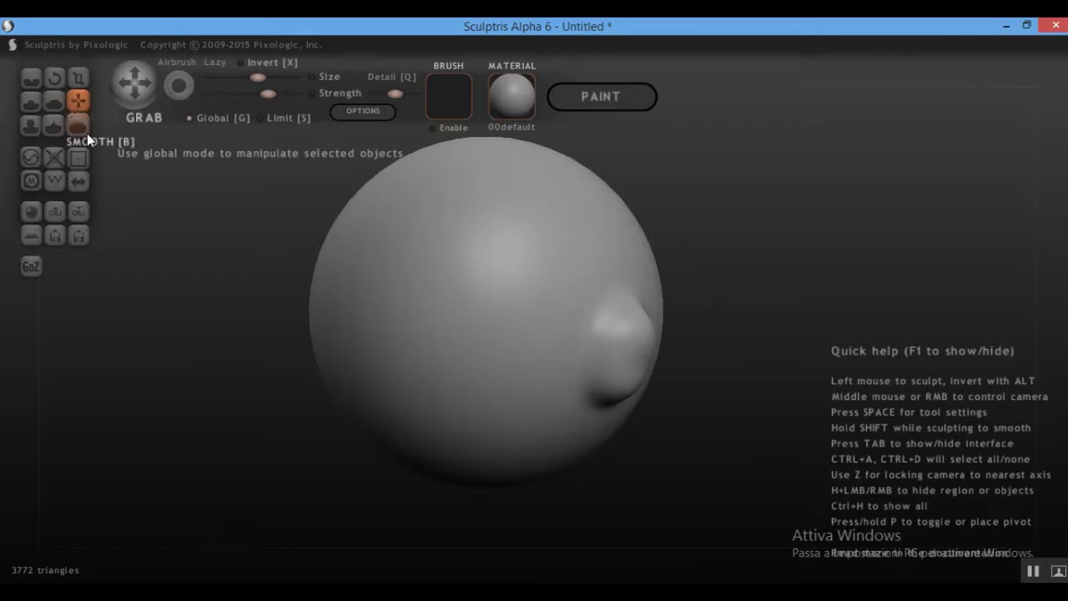
Step: Pinch the bump on the sphere into a sharper shape with the Pinch brush
click(53, 127)
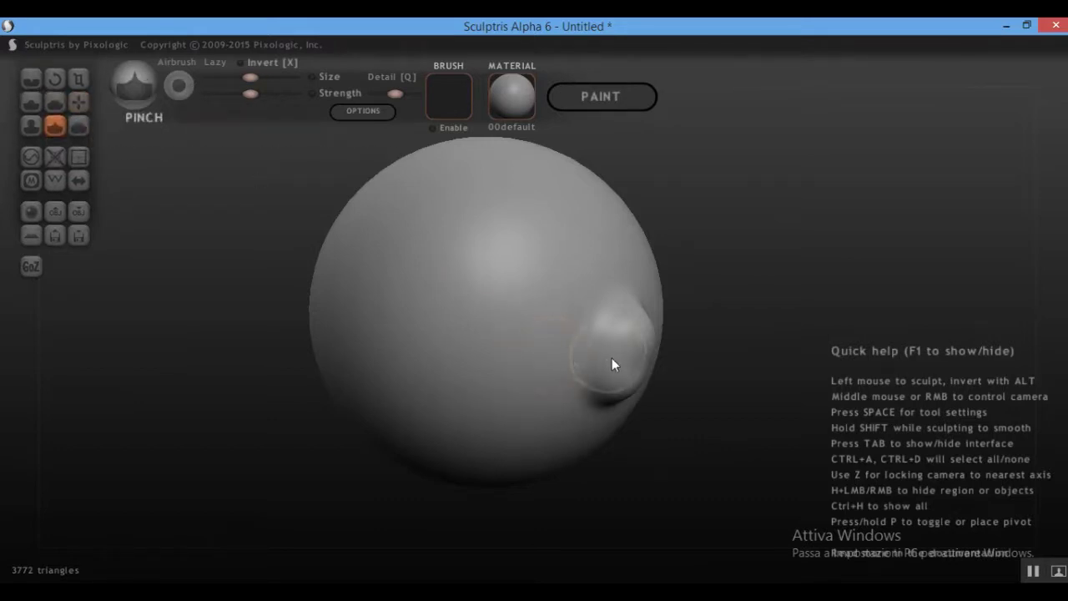
mouse_move(622, 349)
mouse_down()
mouse_move(637, 367)
mouse_move(611, 385)
mouse_move(521, 321)
mouse_up()
mouse_move(521, 321)
right_down()
mouse_move(417, 258)
mouse_move(340, 269)
right_up()
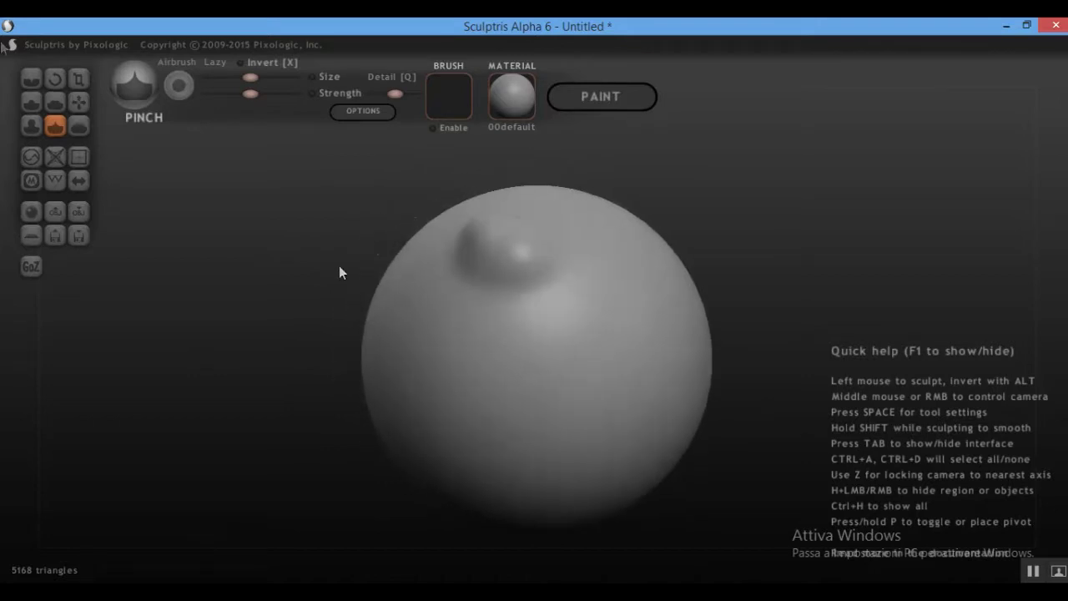
Step: Inflate the sphere's surface below the existing bump with the Inflate brush to raise a second swelling
click(31, 127)
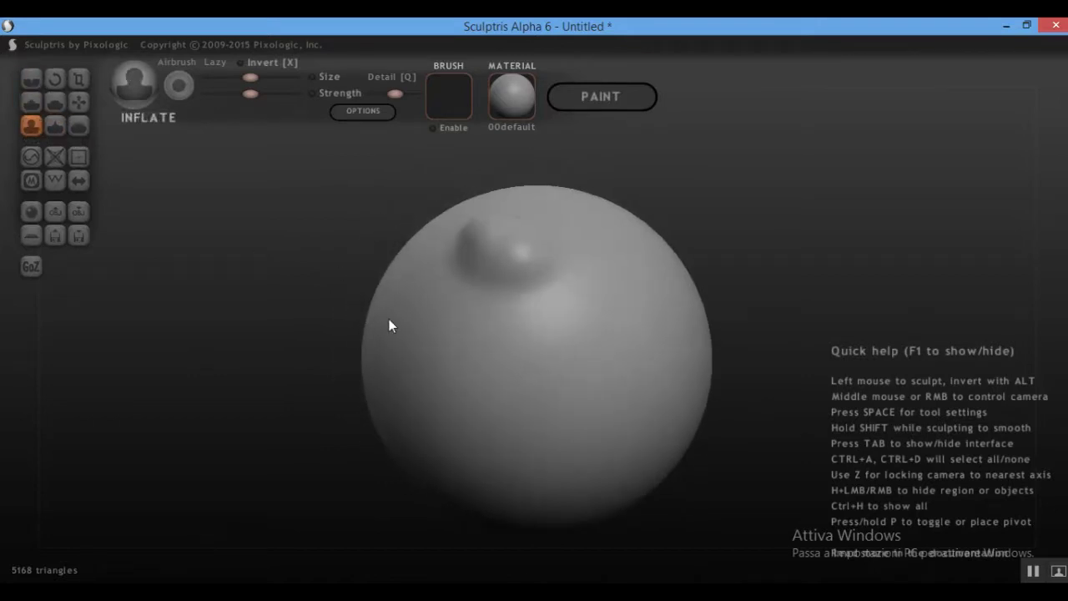
mouse_move(453, 364)
mouse_down()
mouse_move(489, 382)
mouse_move(445, 353)
mouse_move(457, 371)
mouse_move(467, 360)
mouse_move(440, 358)
mouse_move(445, 369)
mouse_up()
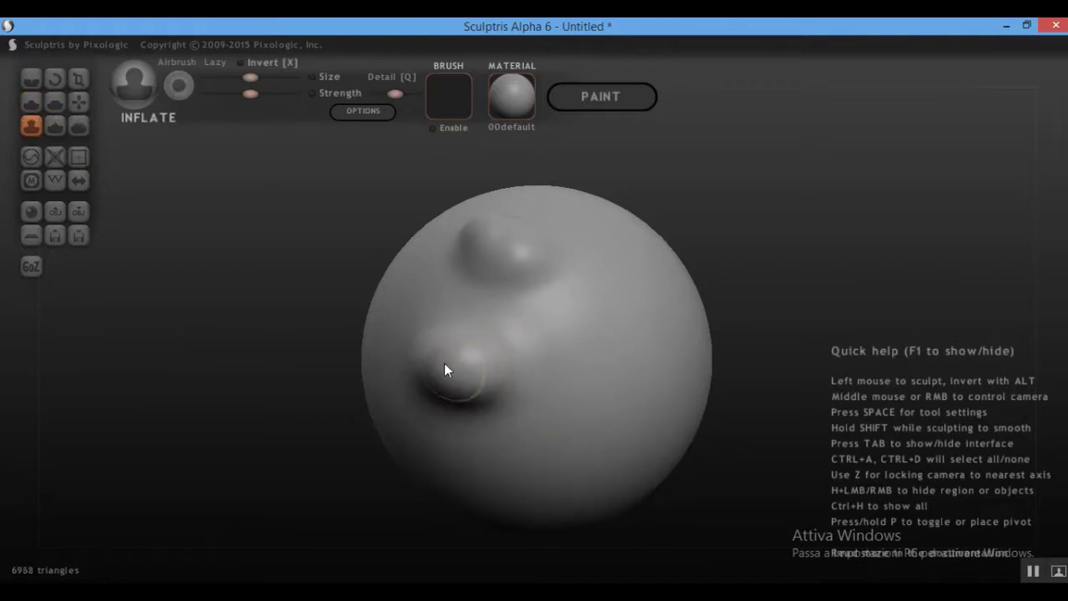
drag(395, 243, 494, 405)
Step: Undo the Inflate strokes and all earlier sculpting until the sphere is plain again
key(ctrl+z)
key(ctrl+z)
key(ctrl+z)
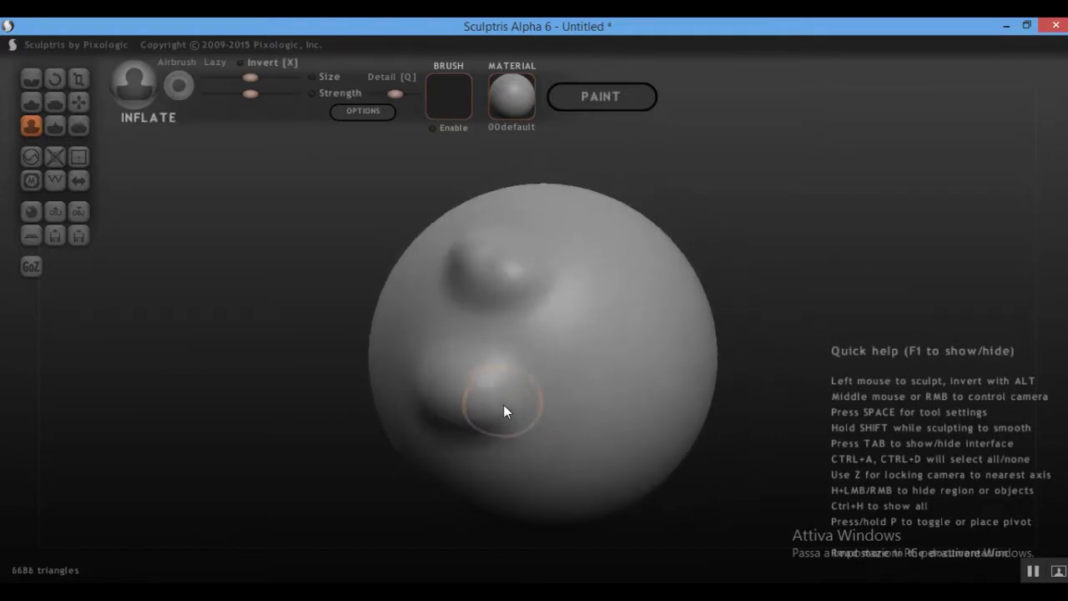
scroll(504, 395, up, 1)
key(ctrl+z)
key(ctrl+z)
key(ctrl+z)
key(ctrl+z)
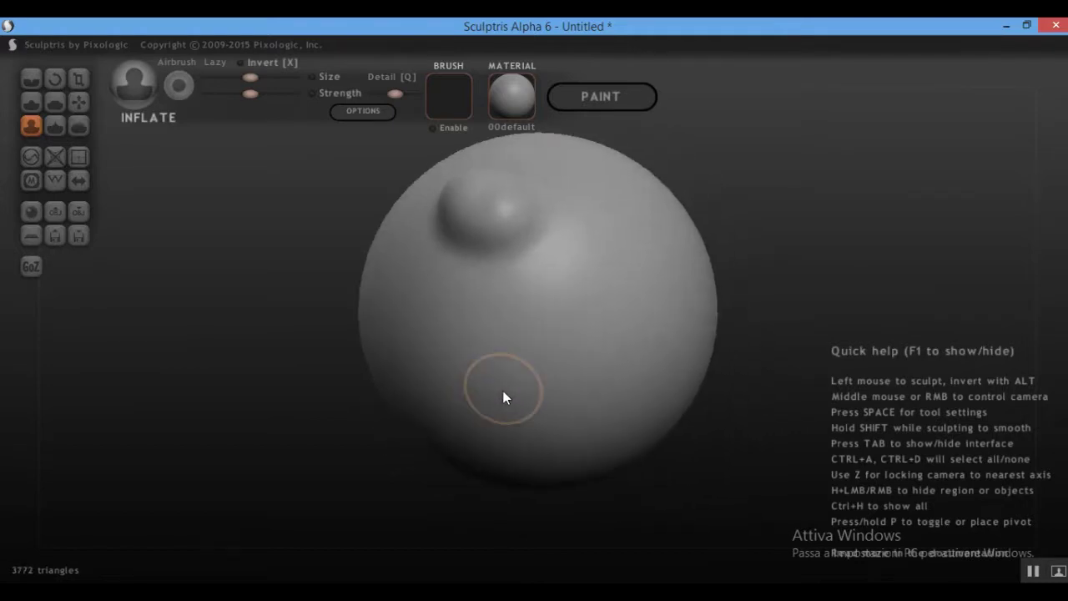
Step: Preview the 00ZBrush_RedWax material on the sphere, and apply the JG_Drink01 material instead
click(515, 98)
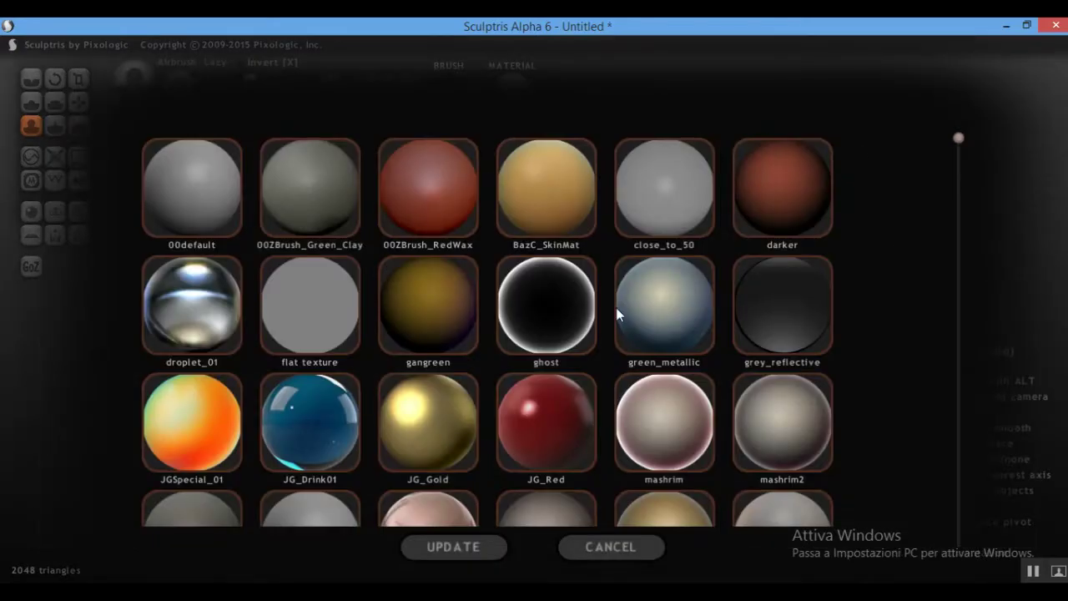
click(439, 178)
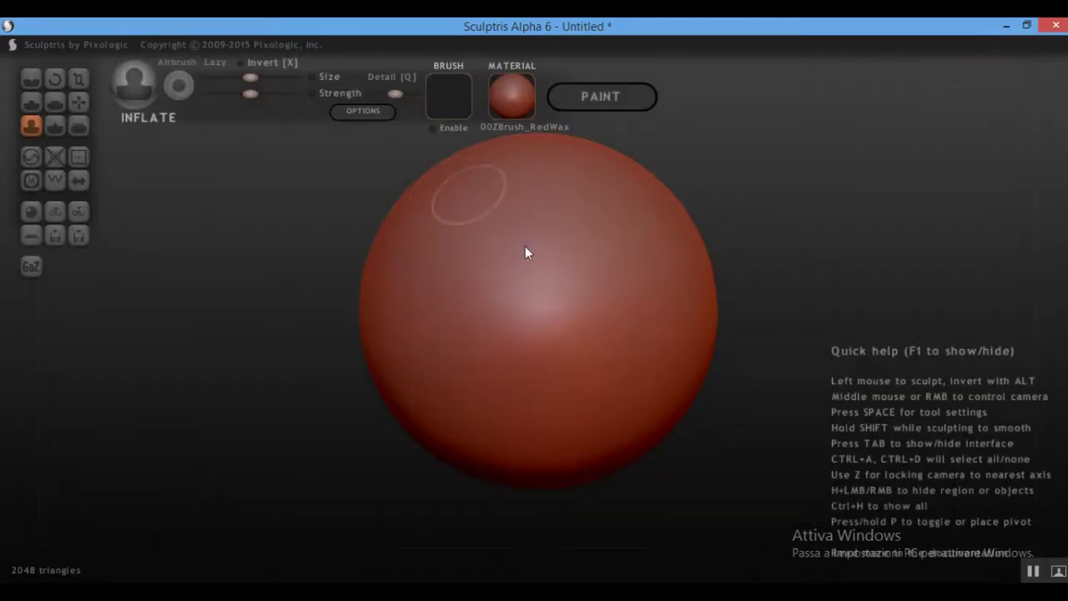
click(508, 96)
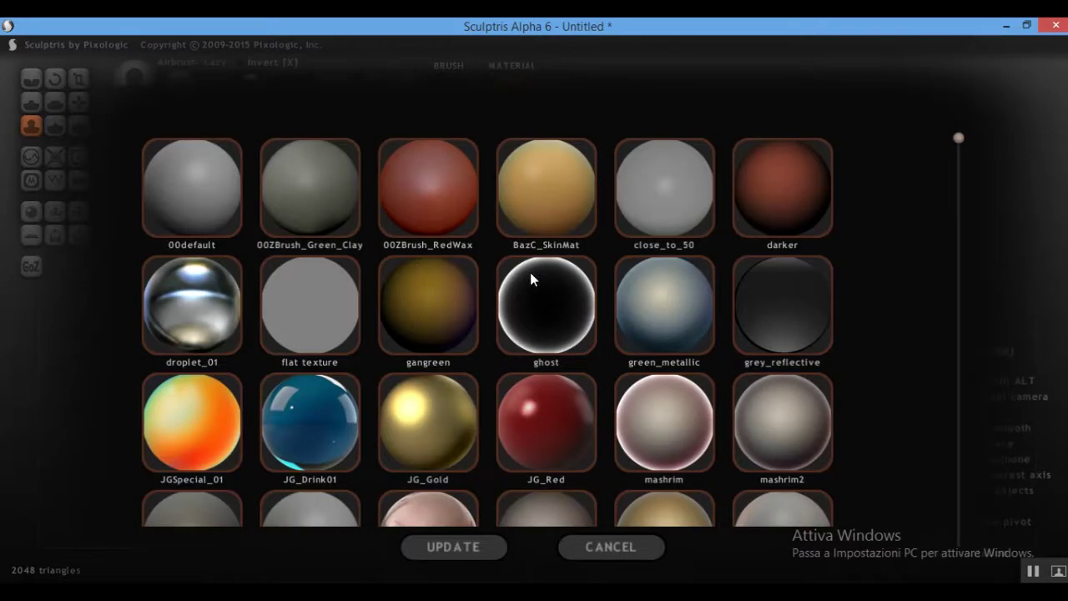
scroll(513, 269, down, 5)
scroll(335, 215, up, 2)
click(321, 212)
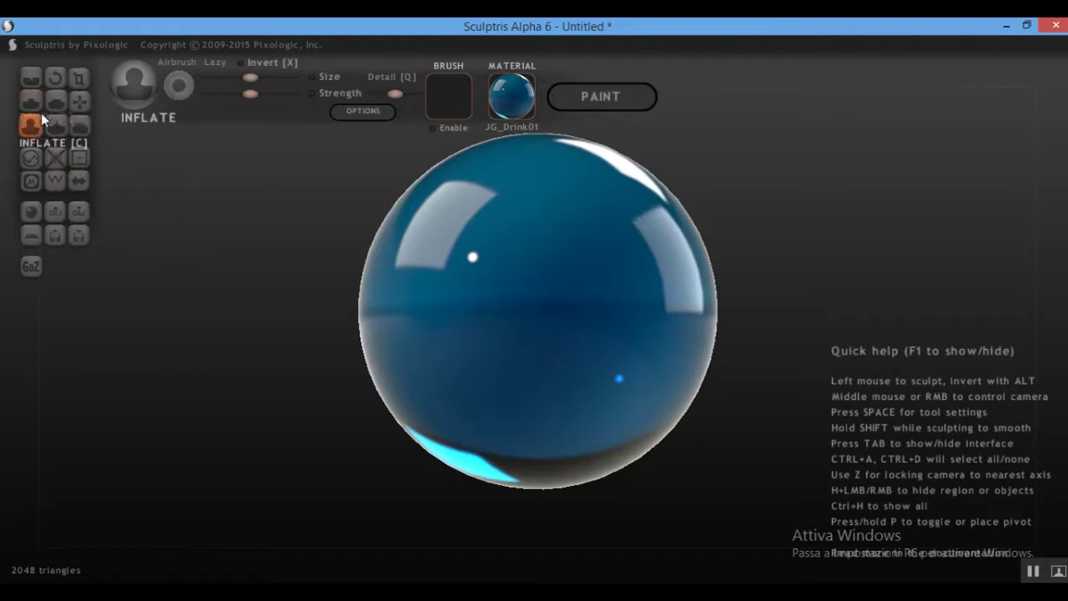
Step: Raise the Crease brush's strength, carve a trial hollow on the upper left of the sphere, and undo it
click(30, 79)
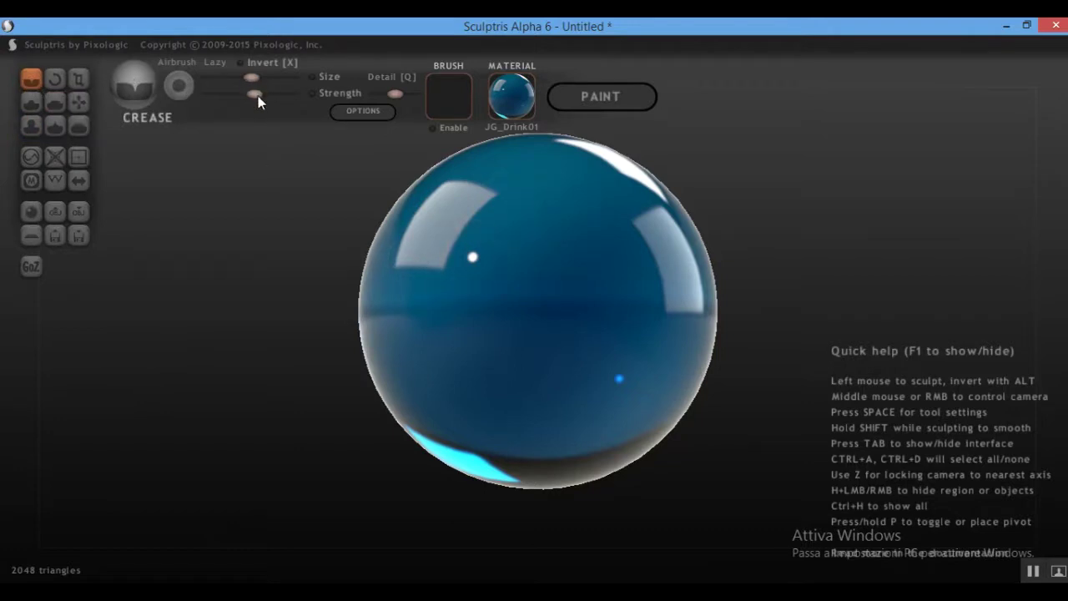
drag(255, 95, 292, 94)
mouse_move(434, 230)
mouse_down()
mouse_move(443, 257)
mouse_move(465, 242)
mouse_move(451, 221)
mouse_move(438, 242)
mouse_move(454, 225)
mouse_up()
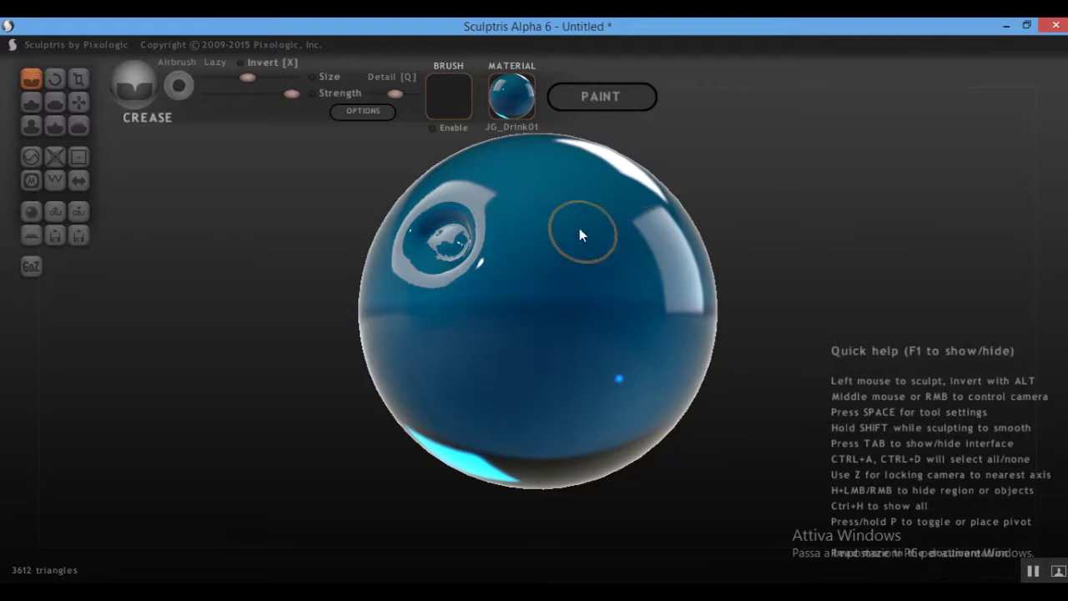
key(ctrl+z)
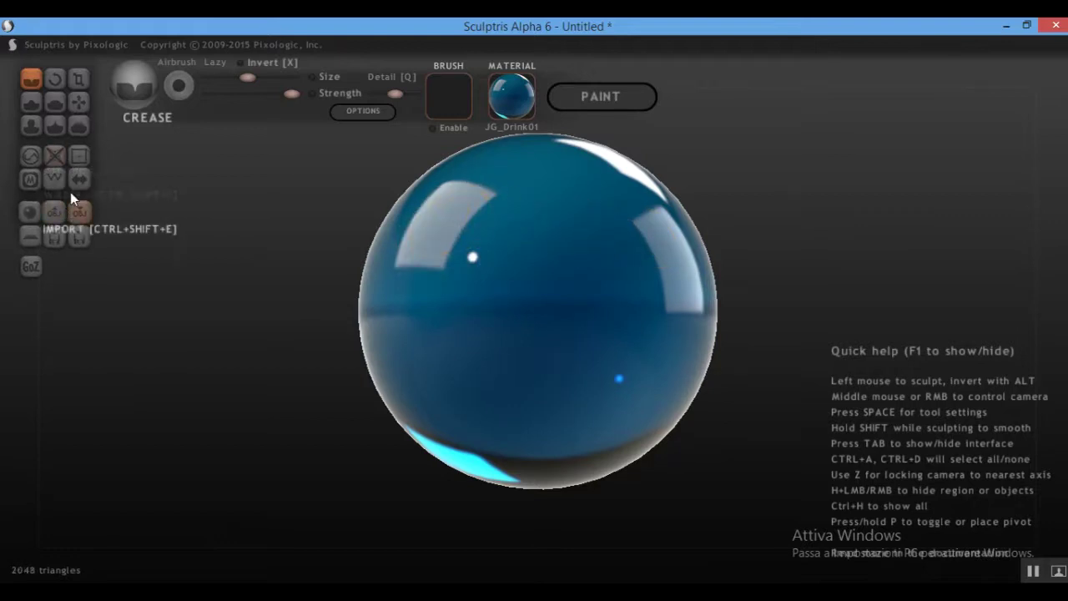
Step: Enable symmetry, accepting the removal of asymmetric details, and carve a mirrored pair of eye sockets with the Crease brush
click(78, 179)
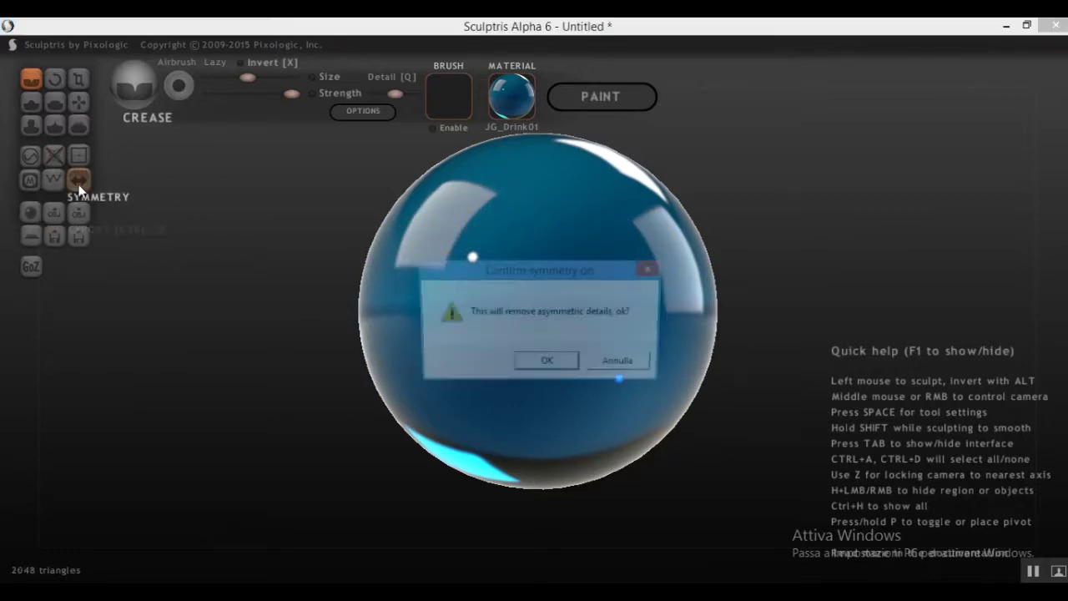
click(547, 365)
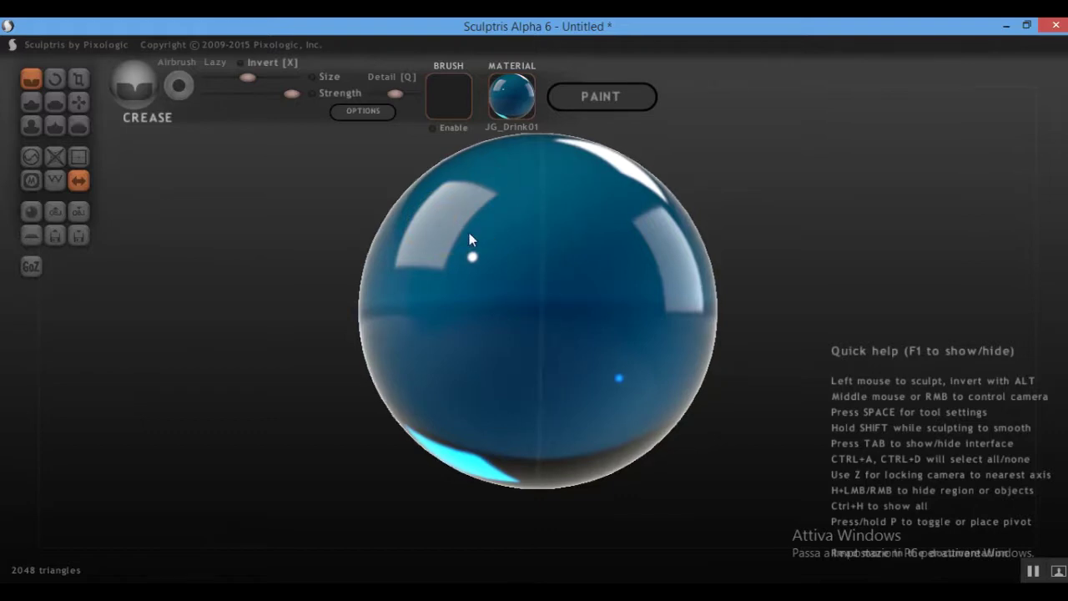
mouse_move(469, 233)
mouse_down()
mouse_move(429, 255)
mouse_move(454, 258)
mouse_move(449, 225)
mouse_move(428, 226)
mouse_move(424, 248)
mouse_move(448, 254)
mouse_move(452, 243)
mouse_up()
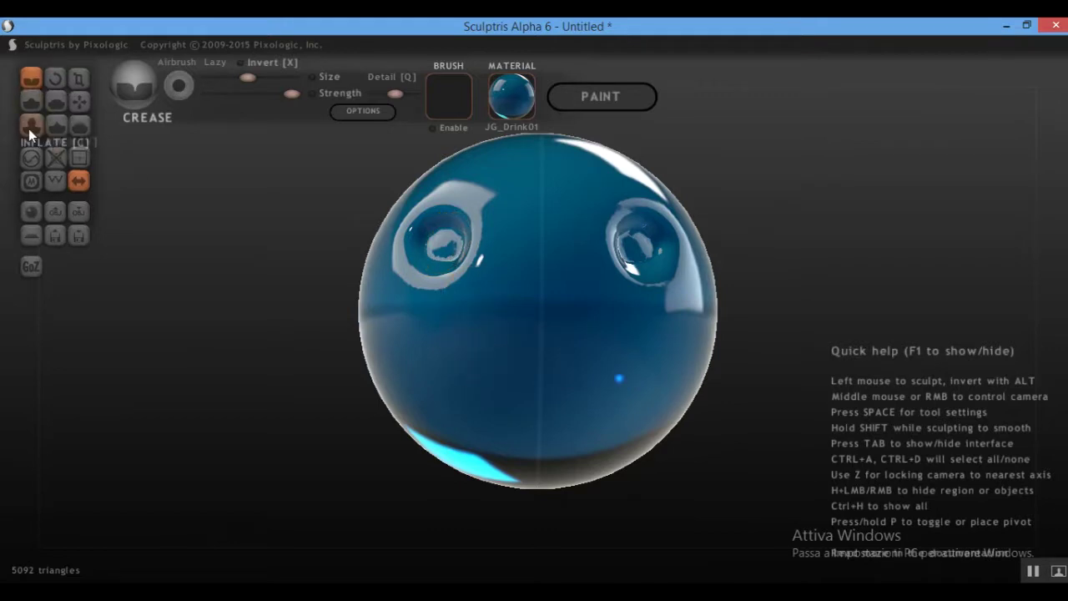
Step: Build up a round nose on the symmetry line below the eye sockets with the Draw brush, undoing the stray stroke
click(31, 102)
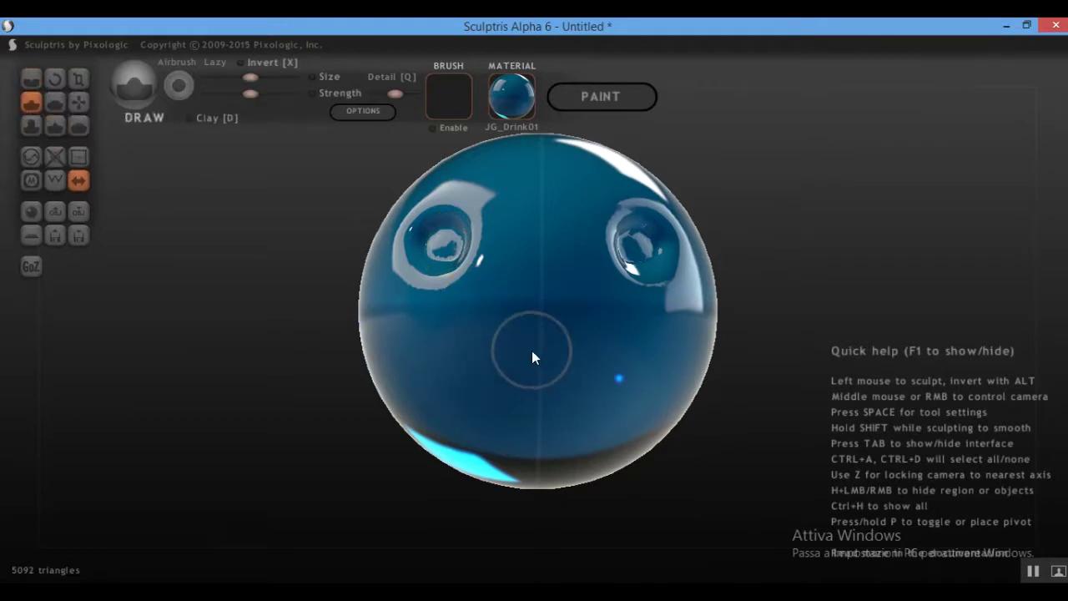
mouse_move(534, 358)
mouse_down()
mouse_move(546, 353)
mouse_move(539, 367)
mouse_move(526, 351)
mouse_move(549, 376)
mouse_up()
mouse_move(549, 376)
right_down()
mouse_move(726, 378)
mouse_move(644, 337)
mouse_move(634, 341)
mouse_move(748, 383)
mouse_move(677, 389)
right_up()
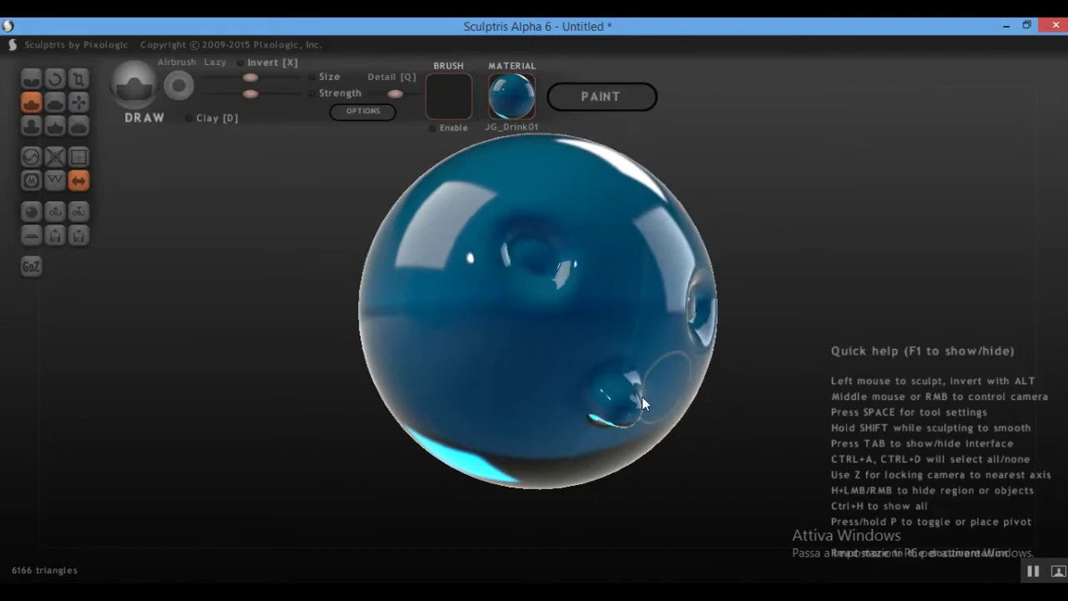
mouse_move(621, 414)
mouse_down()
mouse_move(580, 418)
mouse_move(638, 418)
mouse_move(644, 429)
mouse_up()
key(ctrl+z)
right_drag(644, 429, 552, 399)
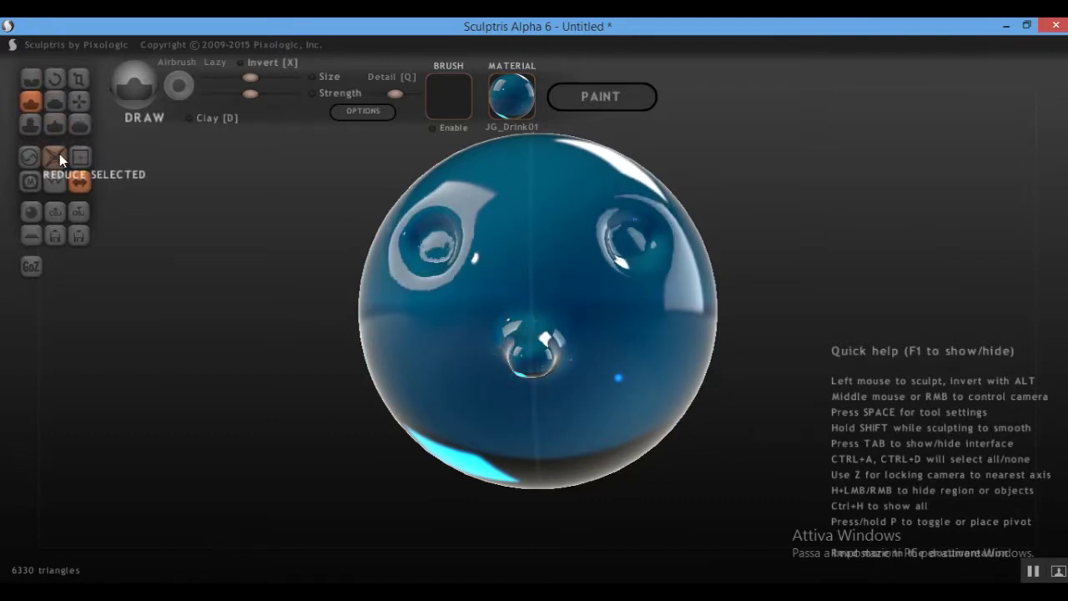
Step: Reduce the mesh detail around the nose and eye sockets with the Reduce Brush, and hide the wireframe
click(30, 159)
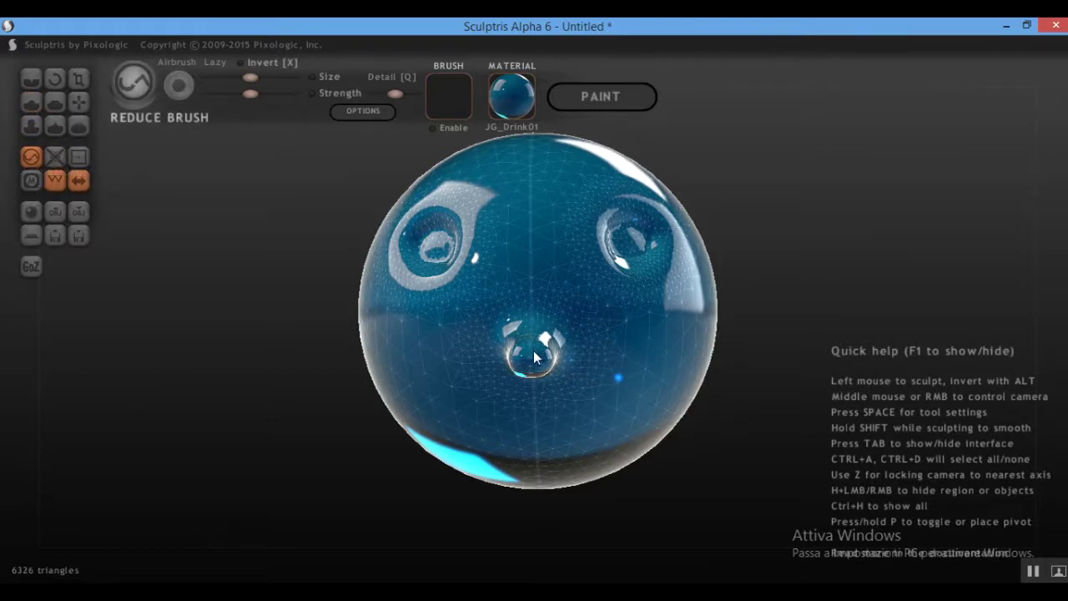
mouse_move(532, 370)
mouse_down()
mouse_move(540, 391)
mouse_move(531, 361)
mouse_up()
mouse_move(546, 409)
mouse_down()
mouse_move(498, 376)
mouse_move(513, 321)
mouse_move(479, 381)
mouse_move(581, 399)
mouse_move(587, 307)
mouse_move(456, 290)
mouse_move(430, 242)
mouse_move(427, 254)
mouse_move(433, 241)
mouse_move(482, 221)
mouse_up()
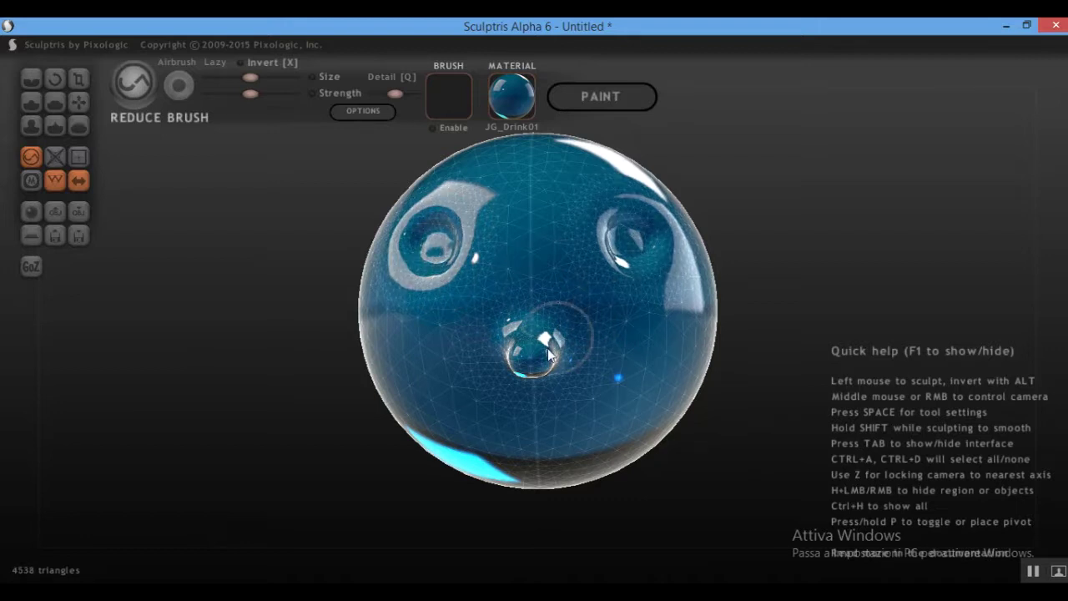
mouse_move(572, 317)
mouse_down()
mouse_move(623, 236)
mouse_move(595, 255)
mouse_move(617, 287)
mouse_move(622, 207)
mouse_move(605, 192)
mouse_up()
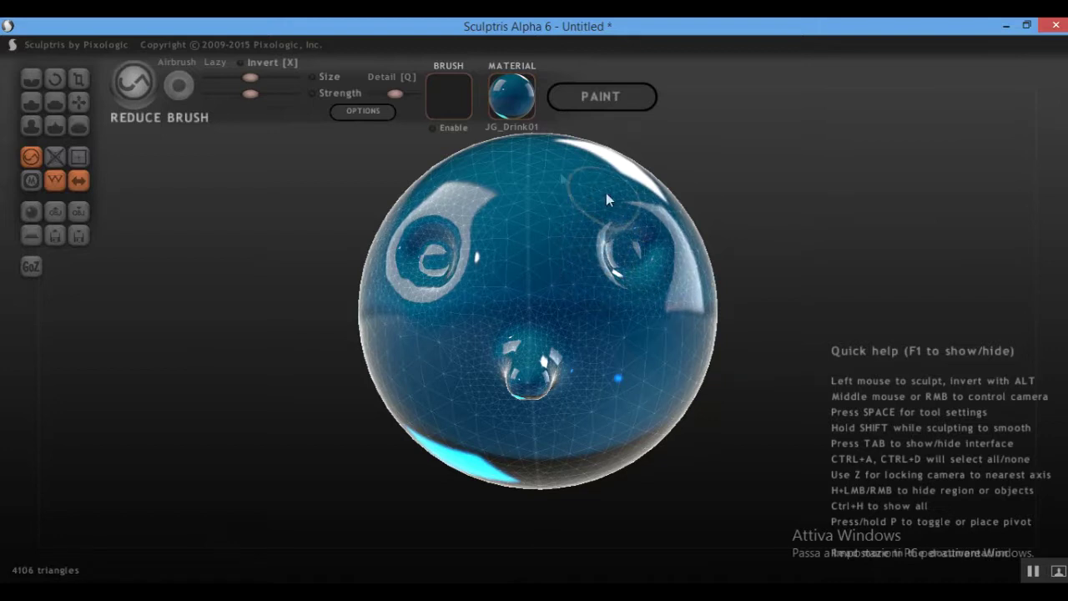
click(56, 178)
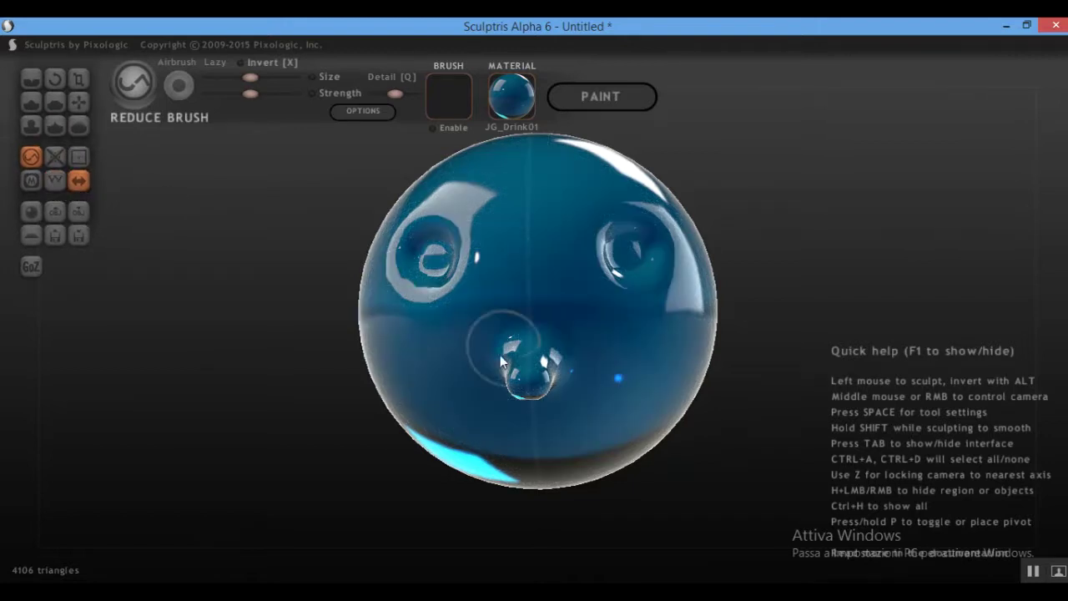
Step: Build up a wide pair of lips across the lower part of the face with a smaller Draw brush
right_drag(499, 355, 499, 332)
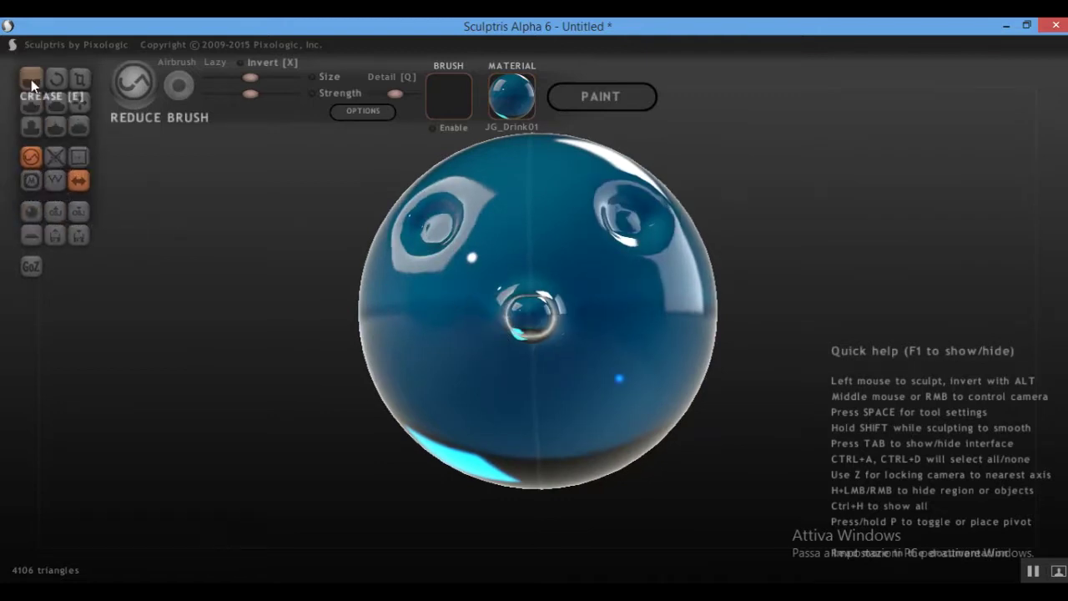
click(32, 100)
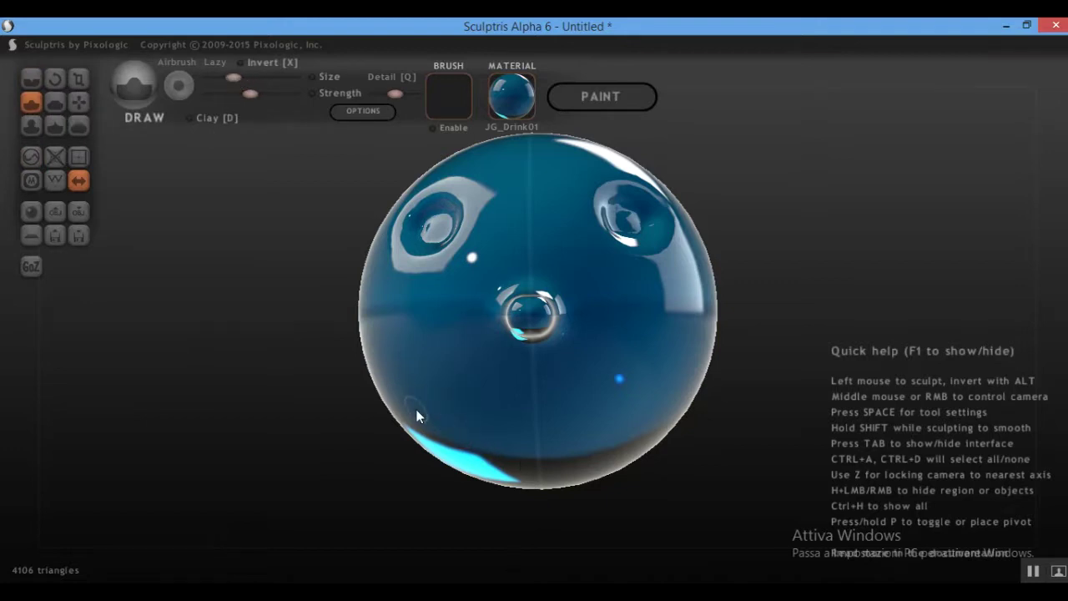
mouse_move(425, 410)
mouse_down()
mouse_move(452, 426)
mouse_move(527, 433)
mouse_up()
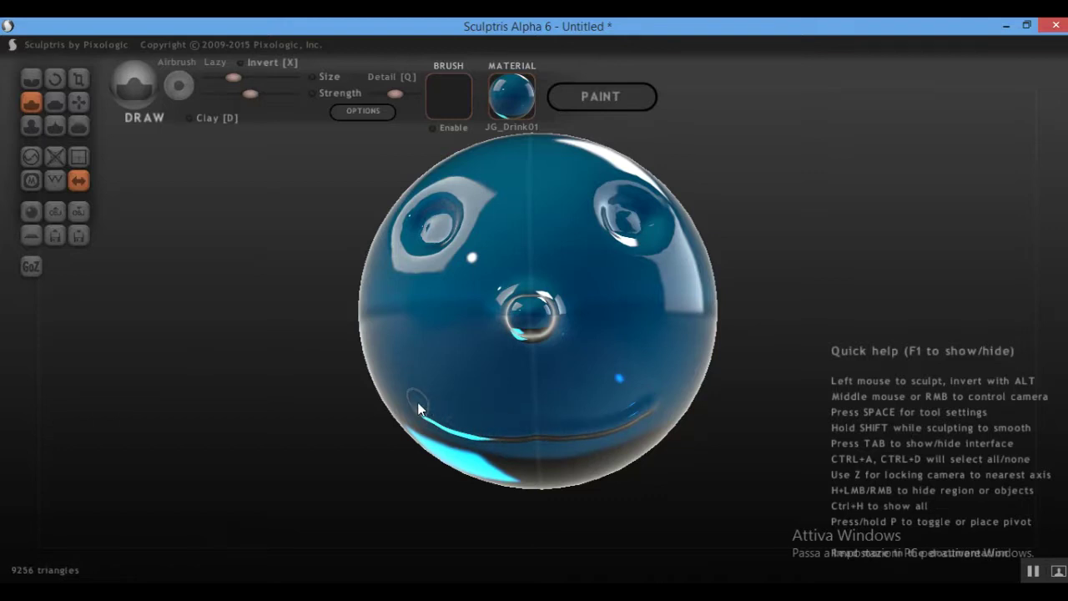
mouse_move(423, 401)
mouse_down()
mouse_move(542, 403)
mouse_move(642, 385)
mouse_move(657, 403)
mouse_move(573, 430)
mouse_up()
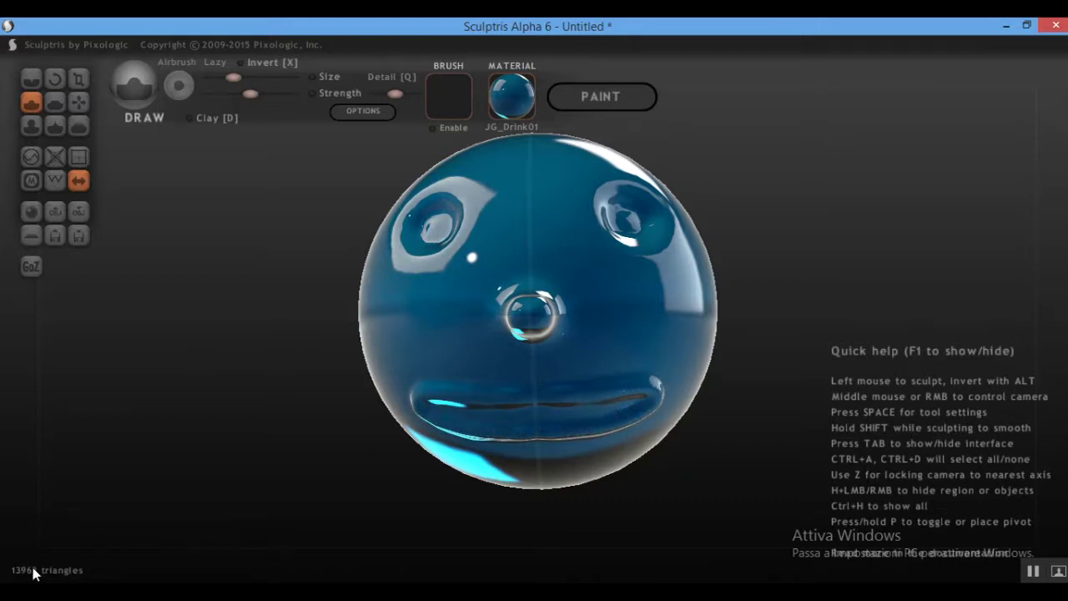
Step: Flatten the ridges of the lips with the Flatten brush and soften them with the Smooth brush
middle_drag(544, 467, 476, 322)
scroll(534, 361, up, 2)
scroll(483, 385, up, 4)
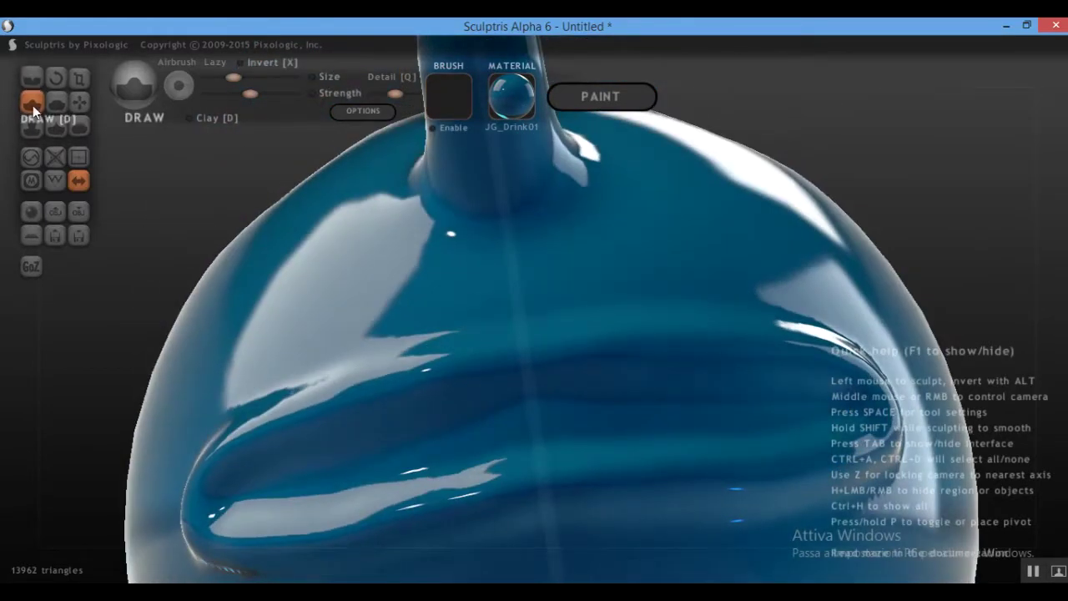
click(55, 102)
mouse_move(248, 442)
mouse_down()
mouse_move(364, 422)
mouse_move(321, 400)
mouse_move(250, 422)
mouse_move(215, 450)
mouse_move(207, 500)
mouse_move(264, 523)
mouse_move(330, 520)
mouse_move(356, 509)
mouse_move(387, 409)
mouse_move(465, 415)
mouse_move(534, 392)
mouse_move(493, 377)
mouse_move(381, 396)
mouse_move(249, 449)
mouse_move(209, 529)
mouse_move(313, 552)
mouse_move(183, 519)
mouse_move(217, 454)
mouse_move(354, 409)
mouse_move(815, 334)
mouse_move(874, 367)
mouse_move(884, 433)
mouse_move(870, 486)
mouse_move(790, 510)
mouse_move(477, 503)
mouse_move(718, 493)
mouse_move(506, 427)
mouse_move(264, 487)
mouse_move(288, 476)
mouse_move(501, 467)
mouse_move(367, 464)
mouse_move(588, 424)
mouse_up()
click(78, 124)
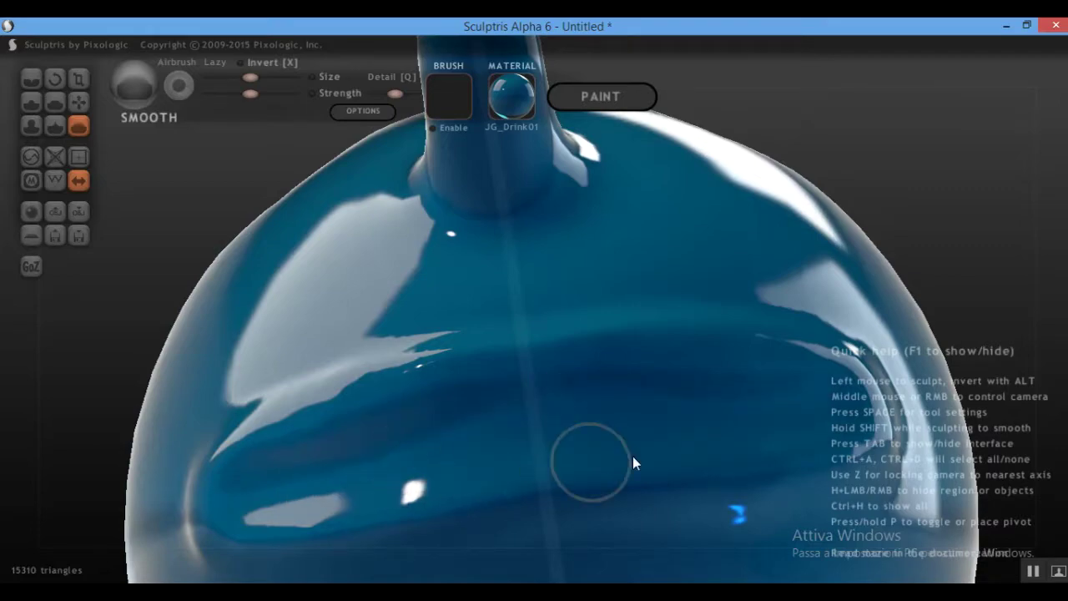
mouse_move(635, 457)
middle_down()
mouse_move(643, 474)
mouse_move(609, 491)
mouse_move(513, 414)
mouse_move(775, 297)
mouse_move(691, 275)
mouse_move(705, 272)
mouse_move(785, 330)
mouse_move(777, 342)
mouse_move(674, 345)
mouse_move(684, 325)
mouse_move(821, 293)
mouse_move(860, 319)
mouse_move(901, 317)
mouse_move(829, 339)
mouse_move(762, 305)
mouse_move(882, 308)
mouse_move(865, 318)
middle_up()
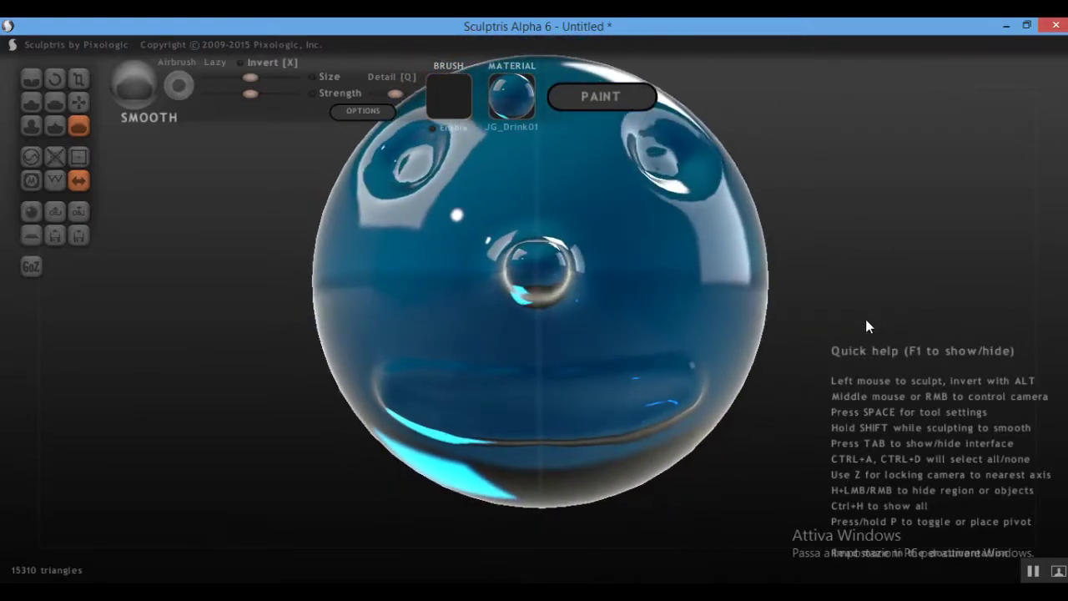
Step: Carve the mouth line between the lips with a smaller Crease brush, and reduce the surrounding mesh detail with the Reduce Brush
click(30, 77)
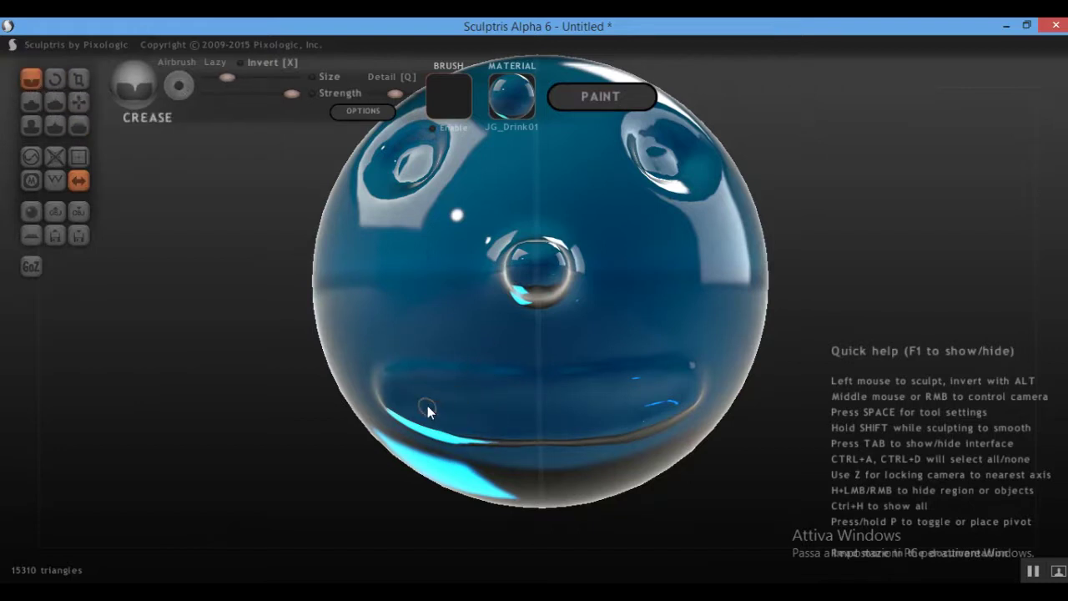
mouse_move(427, 405)
mouse_down()
mouse_move(652, 401)
mouse_move(470, 405)
mouse_up()
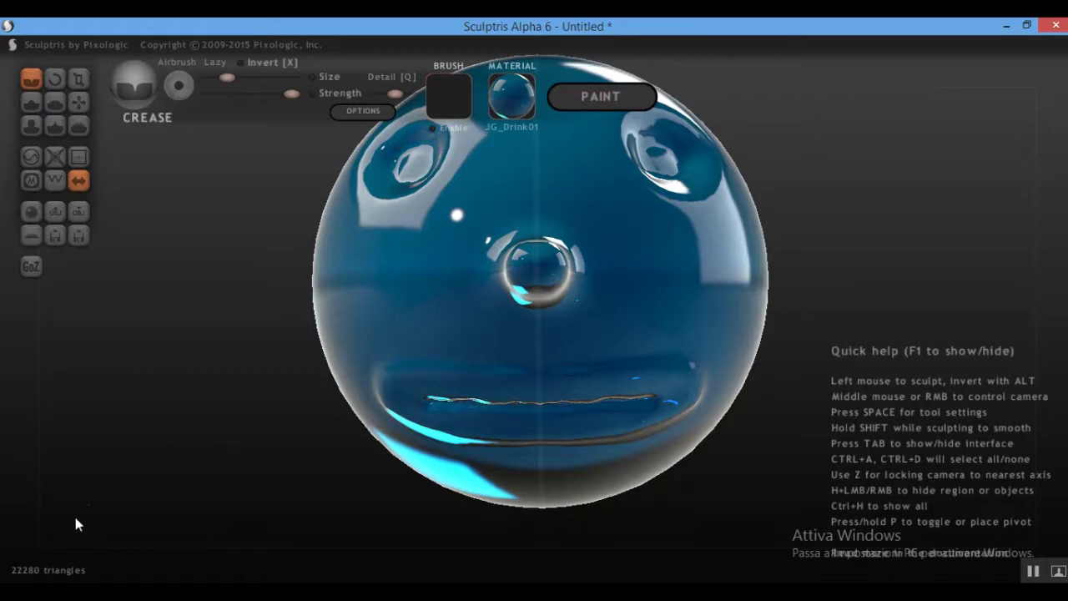
click(31, 158)
scroll(516, 434, up, 2)
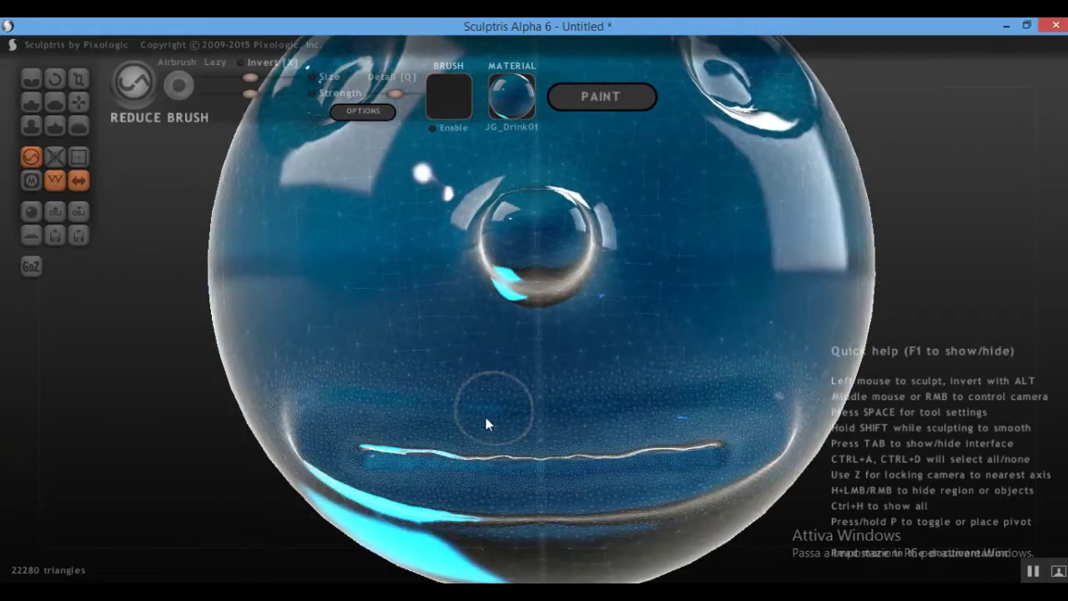
mouse_move(376, 474)
mouse_down()
mouse_move(377, 464)
mouse_move(495, 468)
mouse_move(516, 454)
mouse_move(502, 439)
mouse_move(356, 457)
mouse_move(409, 475)
mouse_move(507, 481)
mouse_move(518, 454)
mouse_move(493, 426)
mouse_move(310, 417)
mouse_move(332, 474)
mouse_move(357, 487)
mouse_move(478, 472)
mouse_up()
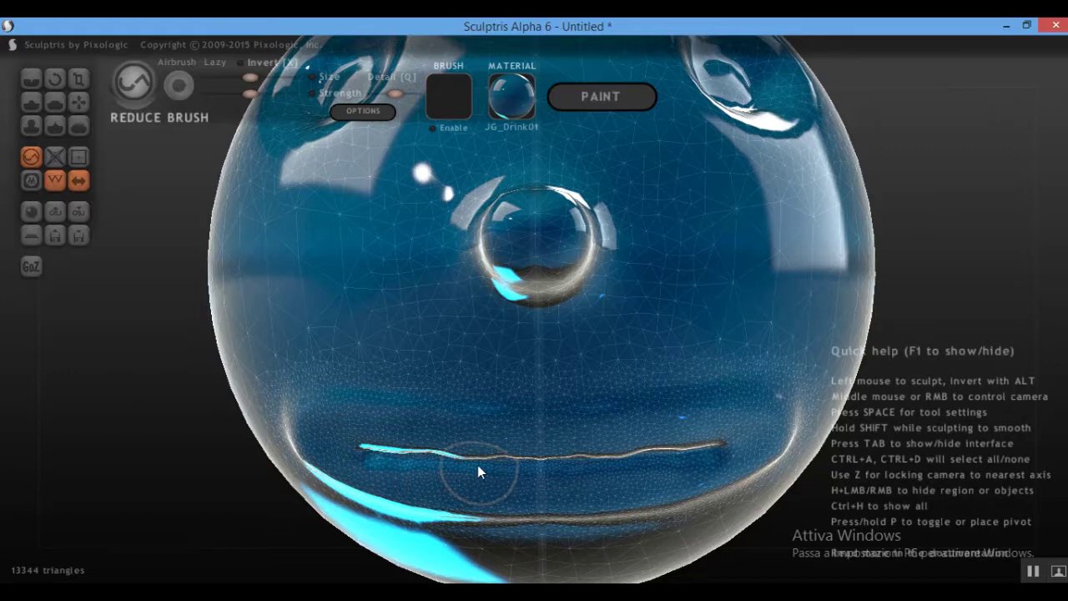
middle_drag(482, 422, 478, 479)
mouse_move(387, 488)
mouse_down()
mouse_move(400, 509)
mouse_move(489, 499)
mouse_move(471, 480)
mouse_move(376, 472)
mouse_move(591, 483)
mouse_move(520, 485)
mouse_move(479, 529)
mouse_move(518, 525)
mouse_move(350, 501)
mouse_move(308, 478)
mouse_move(315, 506)
mouse_move(481, 494)
mouse_move(483, 480)
mouse_up()
mouse_move(485, 462)
middle_down()
mouse_move(466, 488)
mouse_move(603, 413)
mouse_move(610, 381)
middle_up()
Step: Browse the available materials and apply green_metallic to the sculpt
click(499, 115)
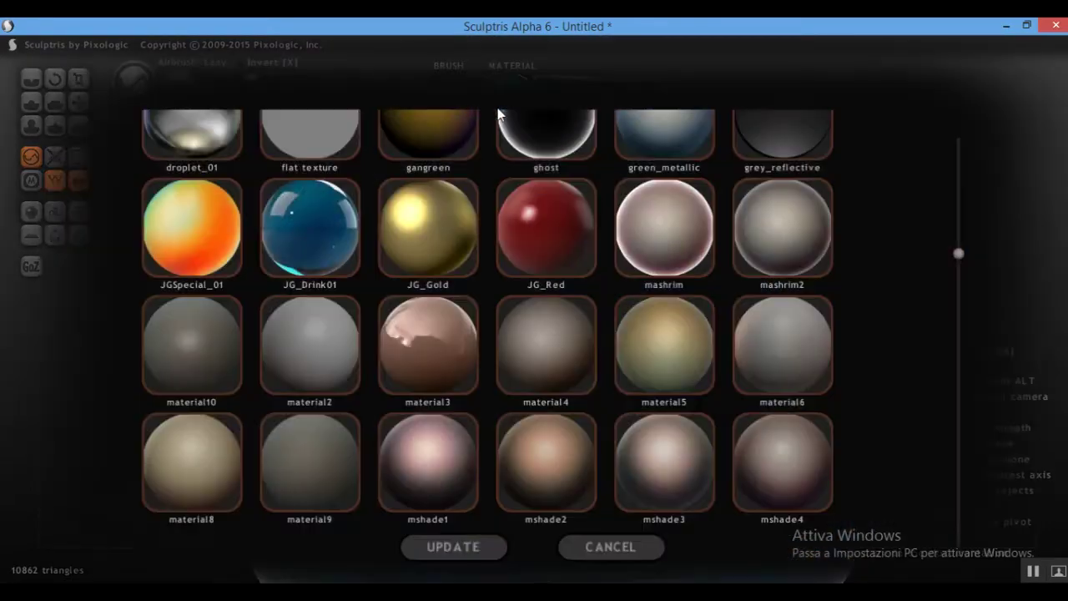
scroll(488, 185, up, 3)
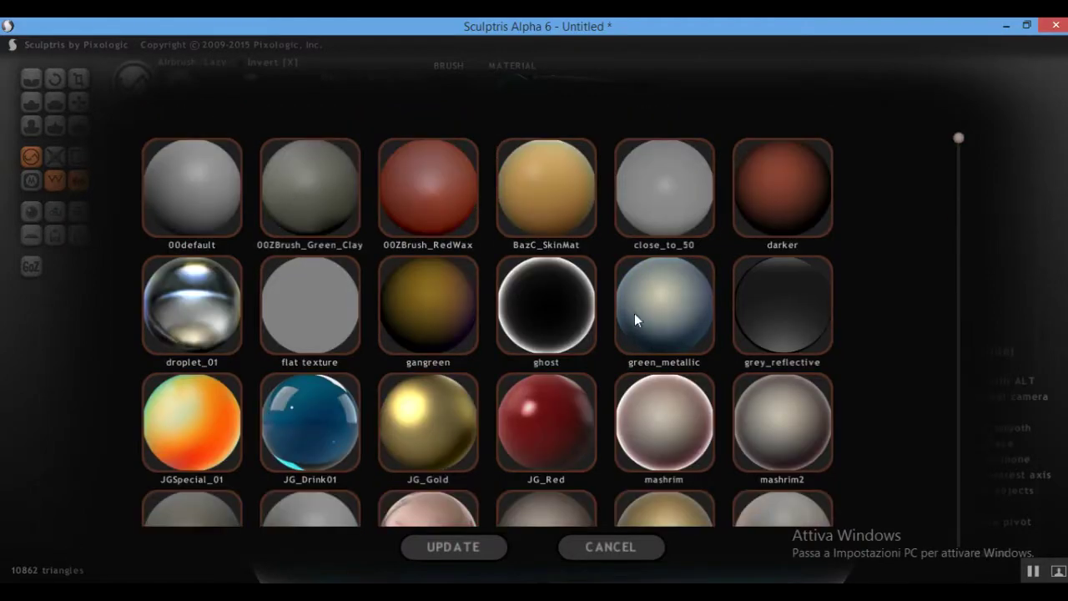
scroll(785, 184, down, 5)
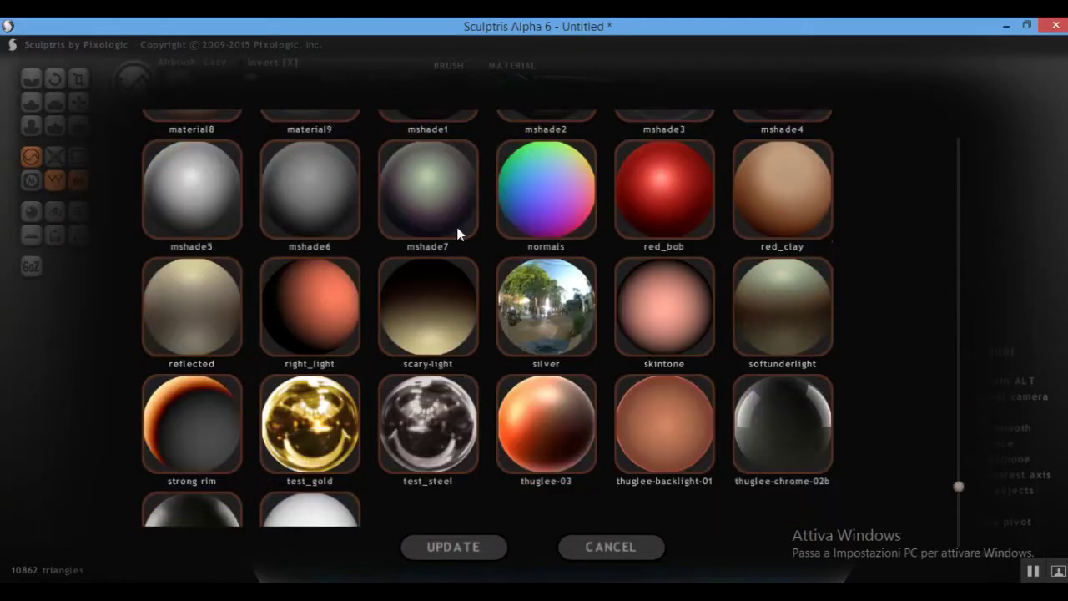
scroll(442, 242, up, 2)
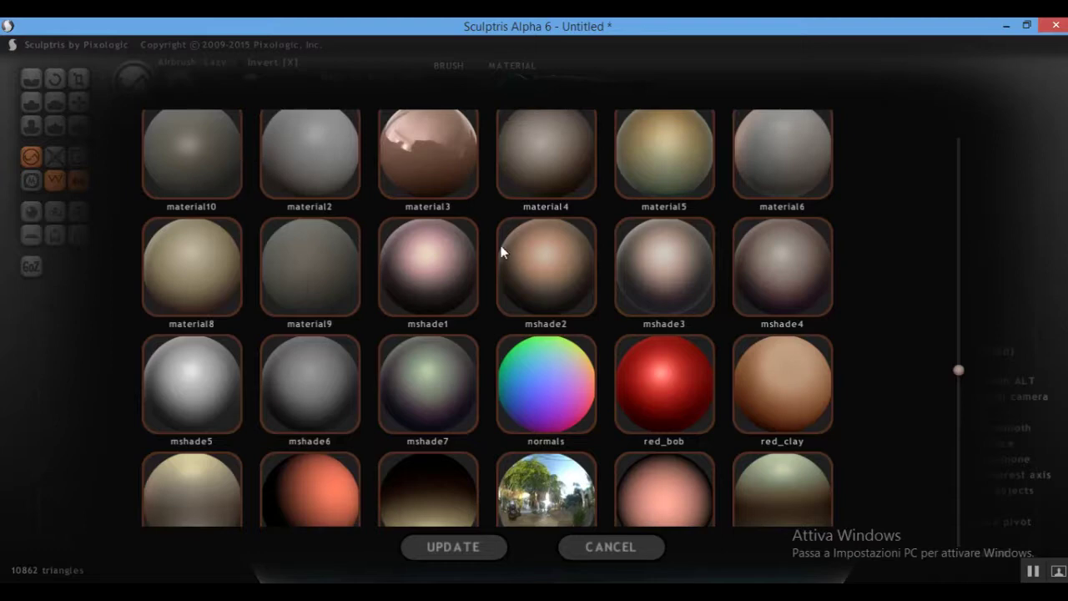
scroll(500, 251, up, 4)
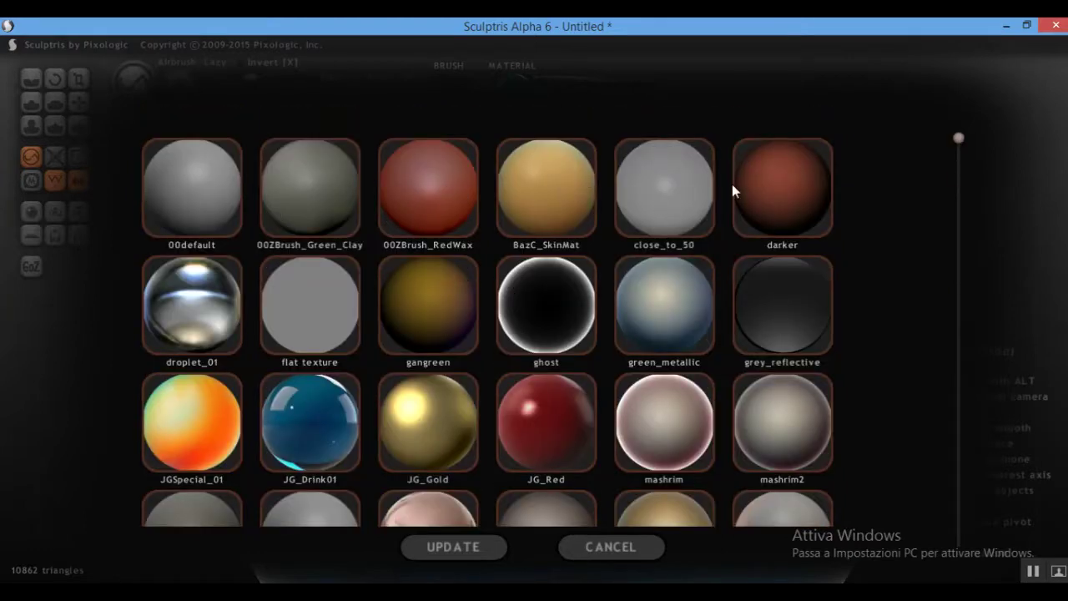
click(682, 317)
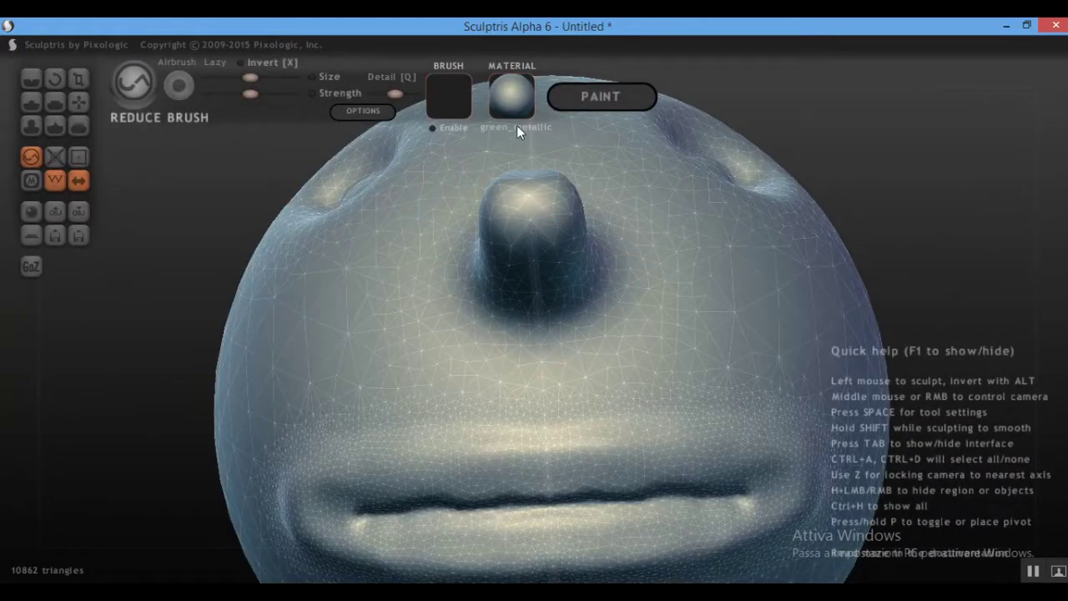
Step: Add a mirrored pair of spheres as new objects over the sides of the head, below the eye sockets
middle_drag(671, 209, 682, 214)
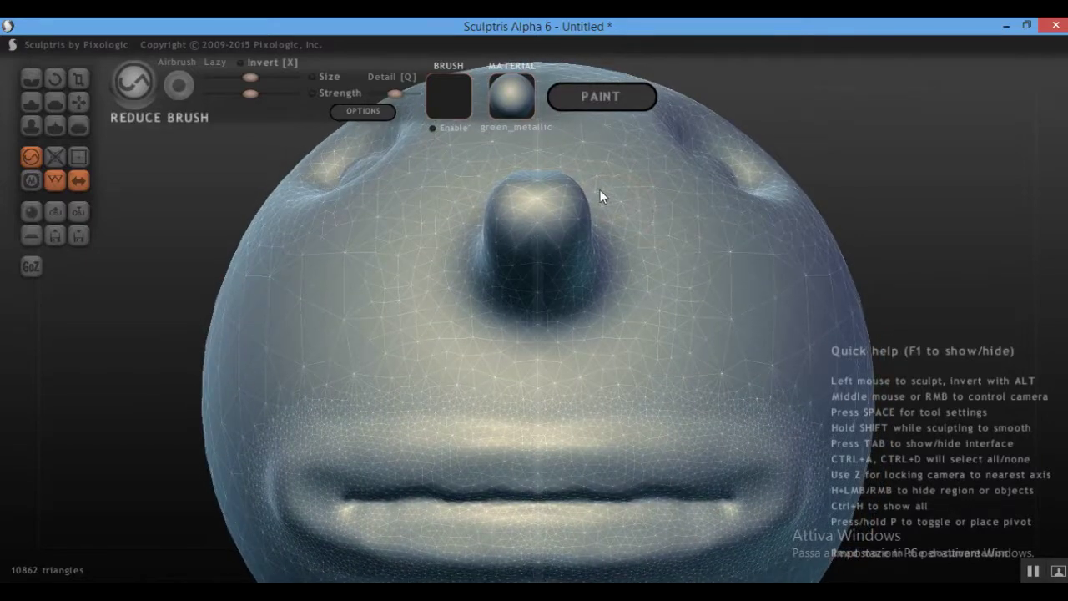
scroll(589, 192, down, 4)
middle_drag(577, 195, 534, 218)
right_drag(533, 225, 542, 235)
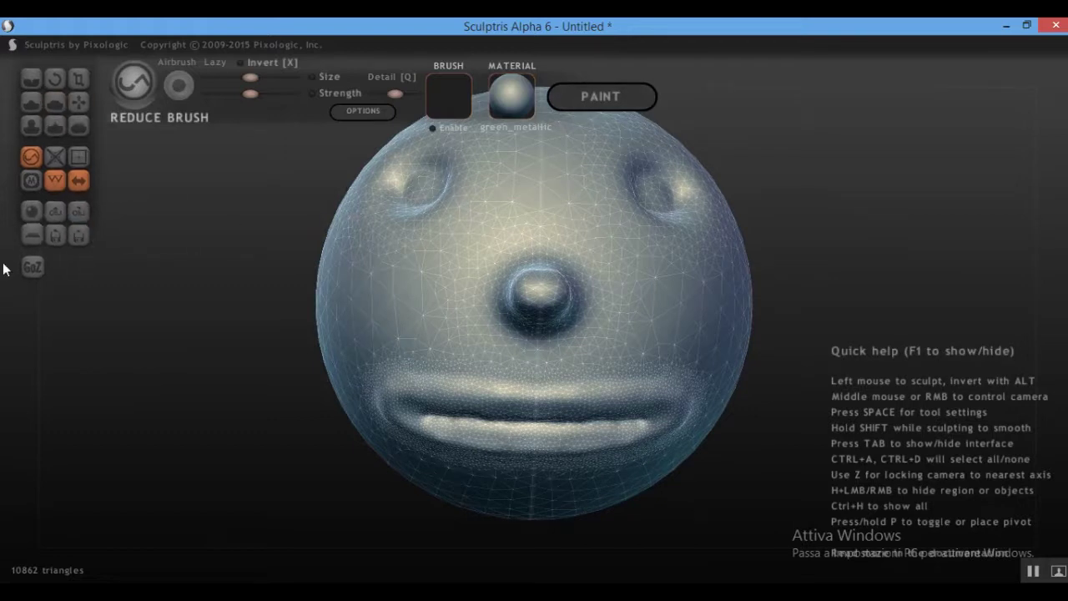
click(34, 214)
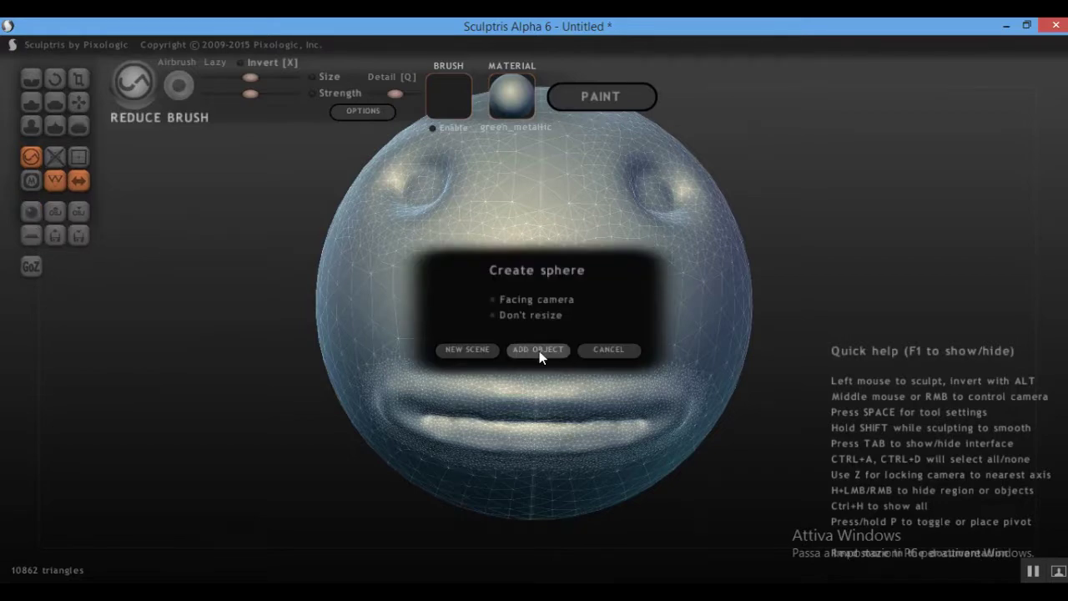
click(539, 350)
drag(539, 351, 360, 269)
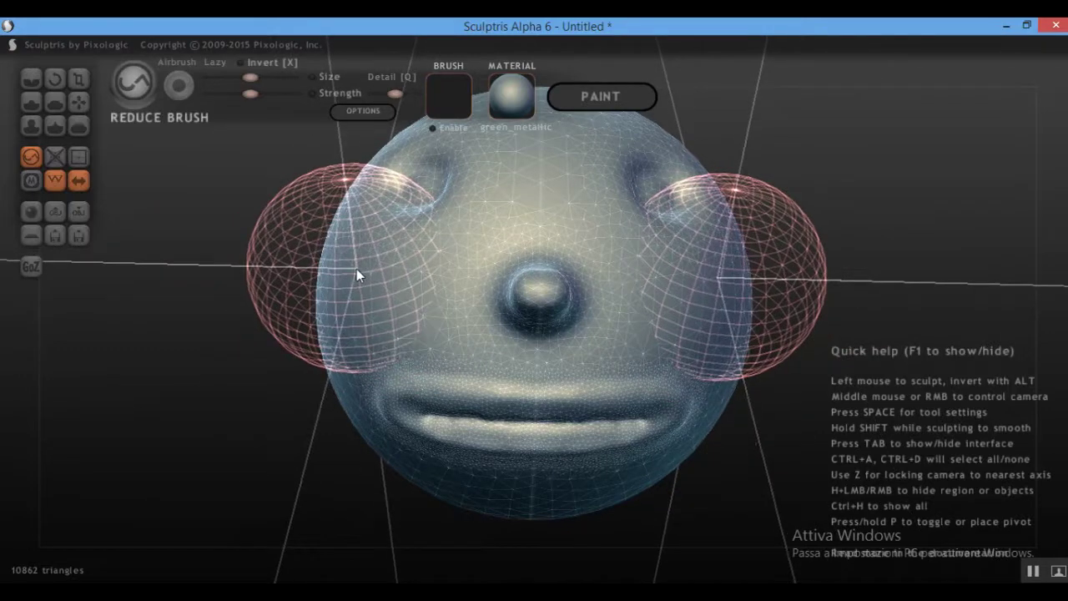
click(356, 260)
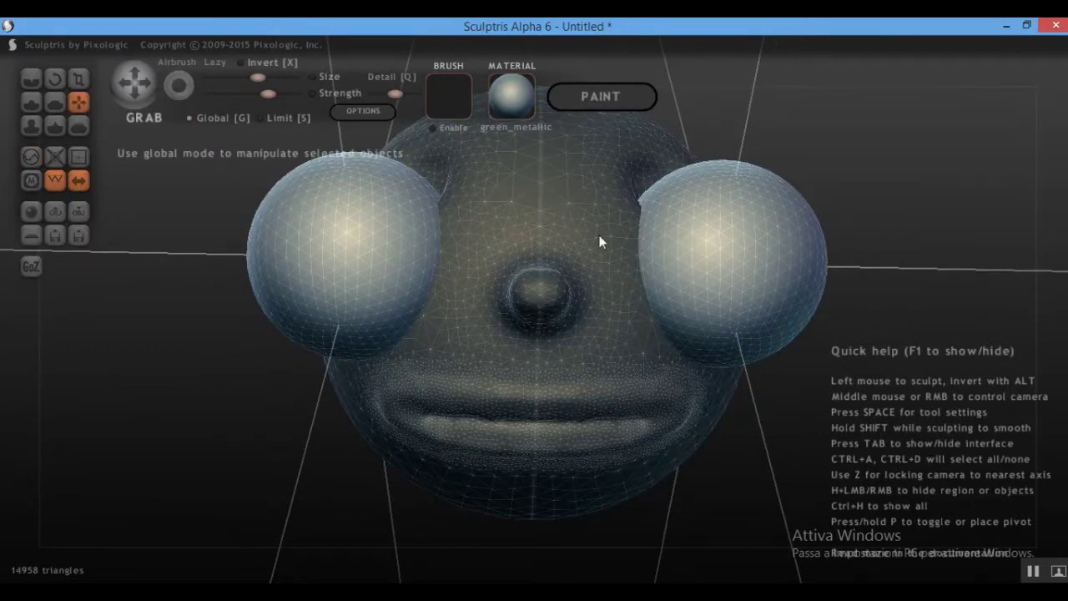
Step: Sculpt a small mirrored bump on the outer part of both added spheres with the Draw brush
middle_drag(599, 235, 588, 242)
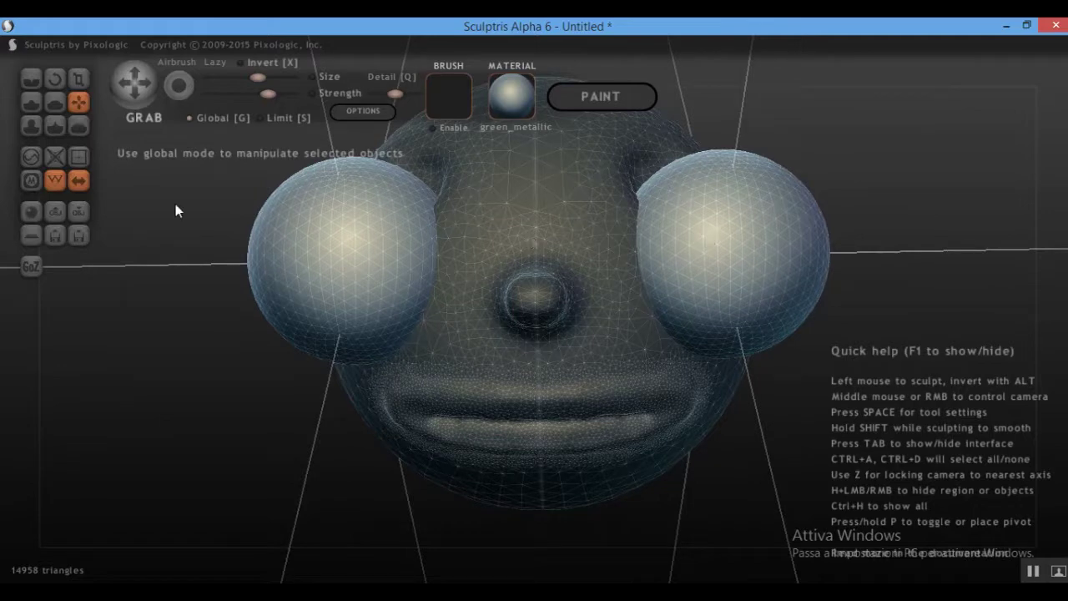
click(31, 102)
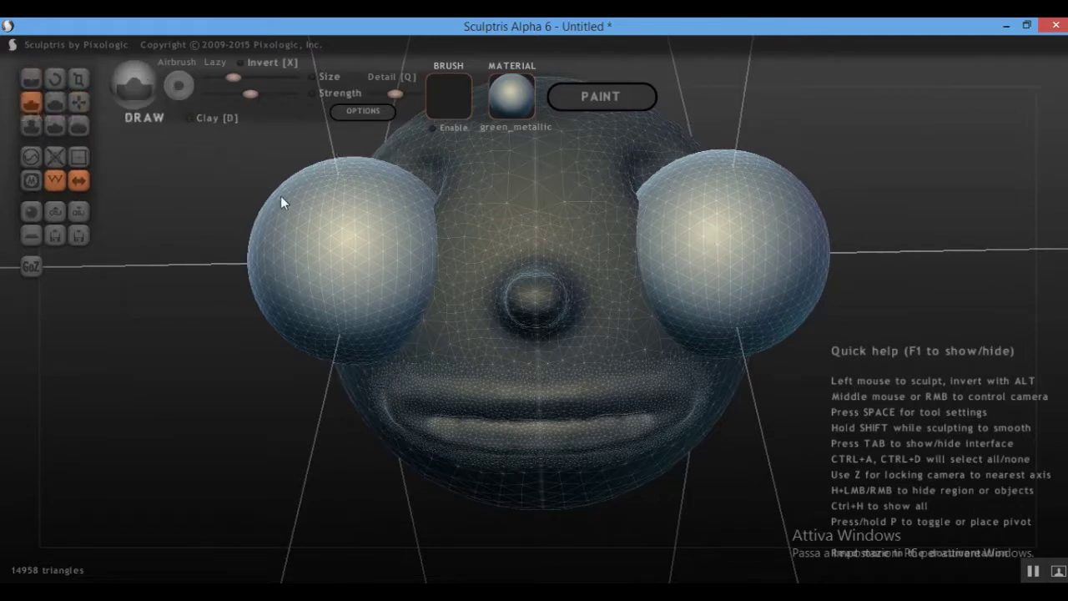
mouse_move(301, 223)
mouse_down()
mouse_move(300, 255)
mouse_move(281, 231)
mouse_move(307, 224)
mouse_up()
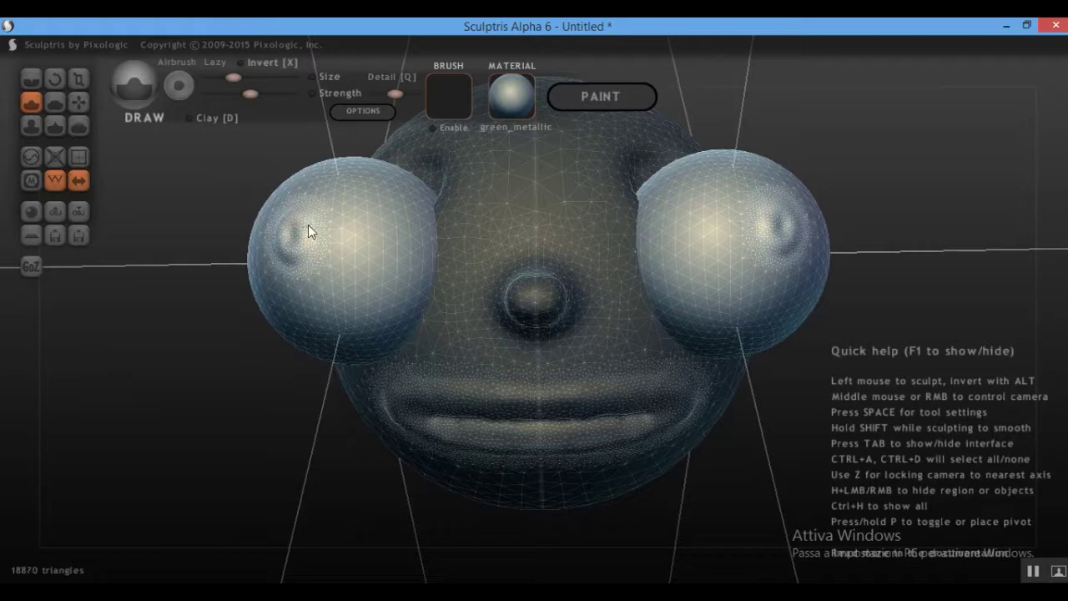
Step: Turn symmetry off, accepting the one-way operation, and draw an extra one-sided stroke on an added sphere
click(82, 179)
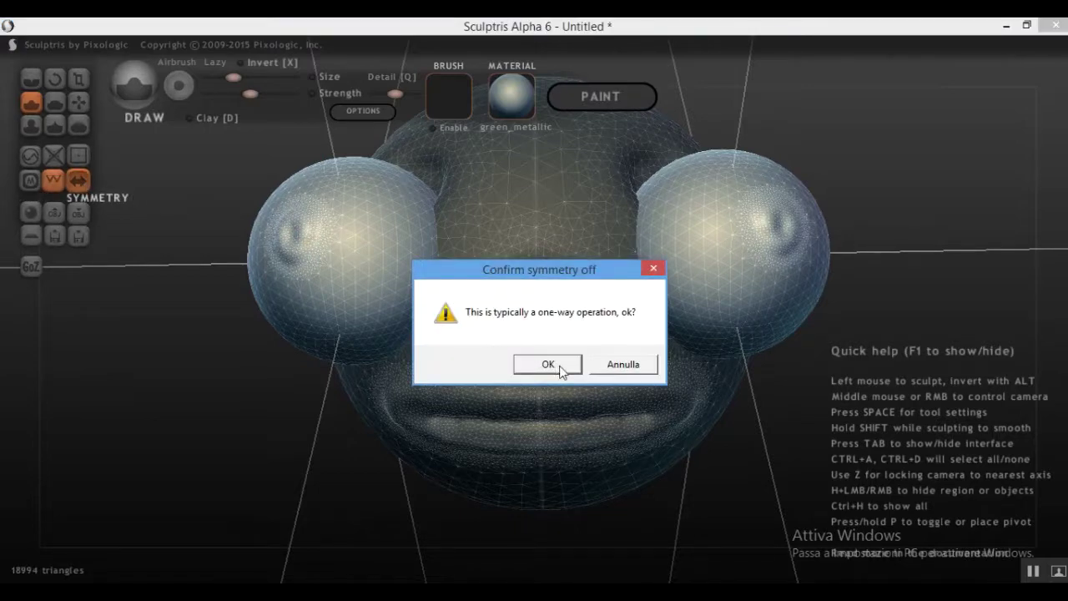
click(550, 367)
drag(315, 235, 292, 234)
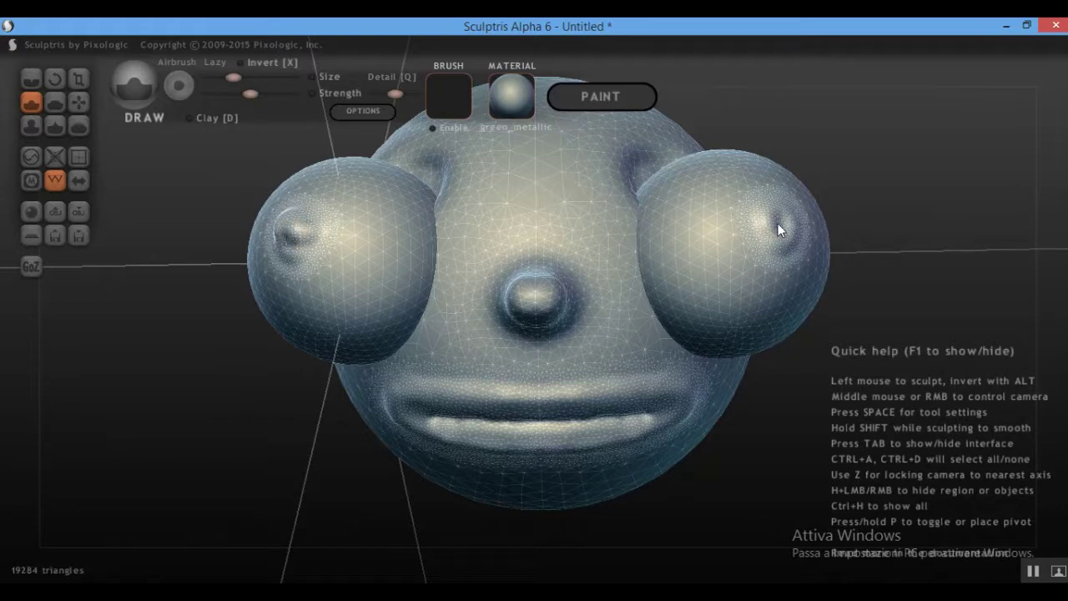
right_drag(777, 229, 691, 238)
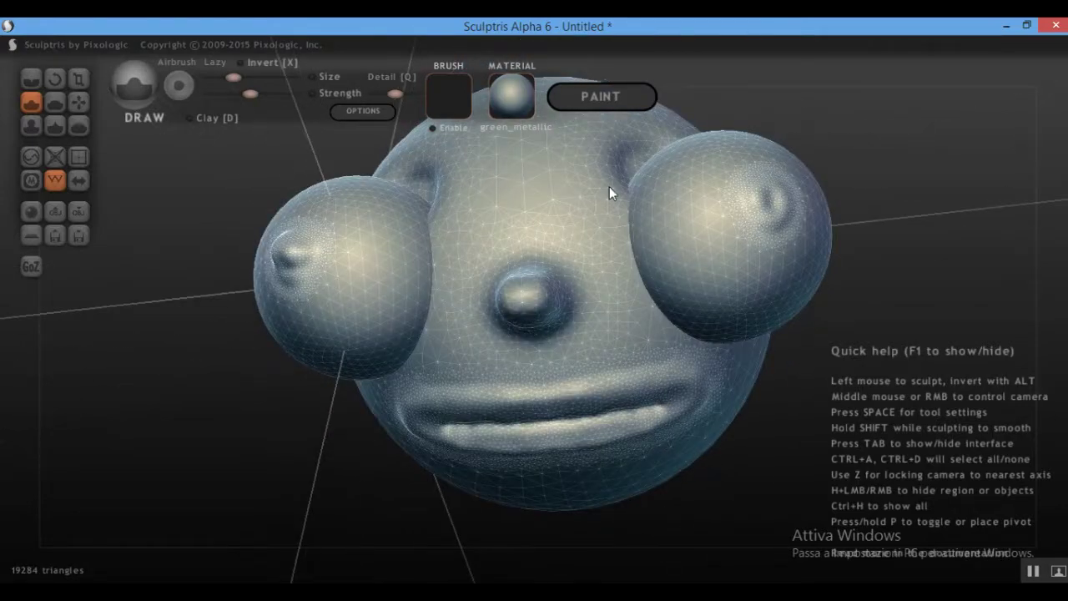
mouse_move(739, 197)
mouse_down()
mouse_move(748, 220)
mouse_move(782, 210)
mouse_up()
Step: Undo the sphere strokes, the symmetry change and the two added spheres
key(ctrl+z)
key(ctrl+z)
key(ctrl+z)
key(ctrl+z)
key(ctrl+z)
middle_drag(748, 246, 776, 259)
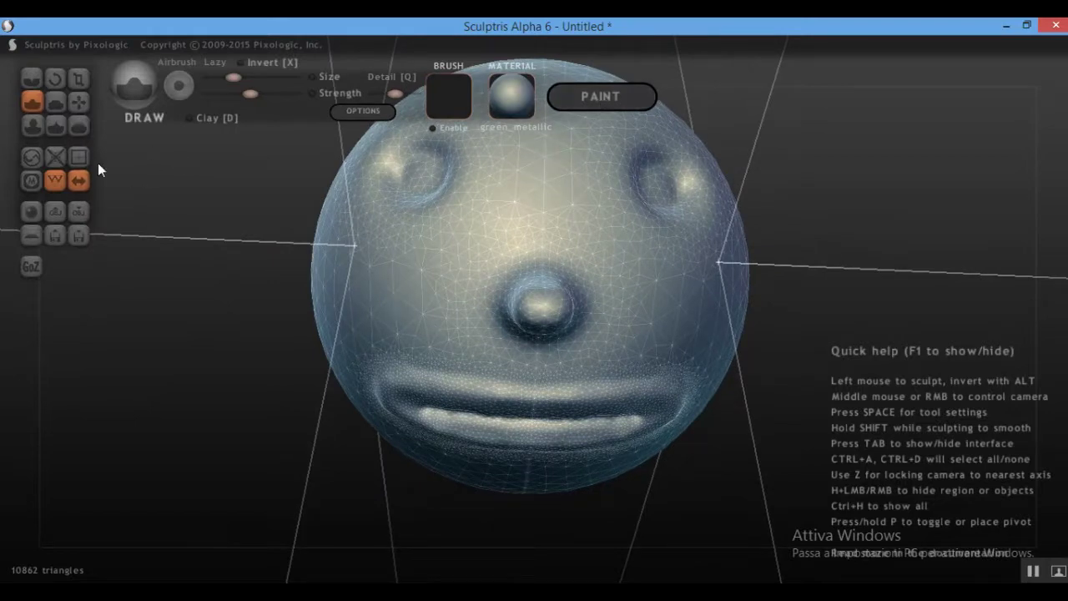
Step: Switch the head to paint mode, adjusting the resolution and building the mapping
mouse_move(481, 216)
middle_down()
mouse_move(468, 209)
mouse_move(517, 167)
middle_up()
click(584, 98)
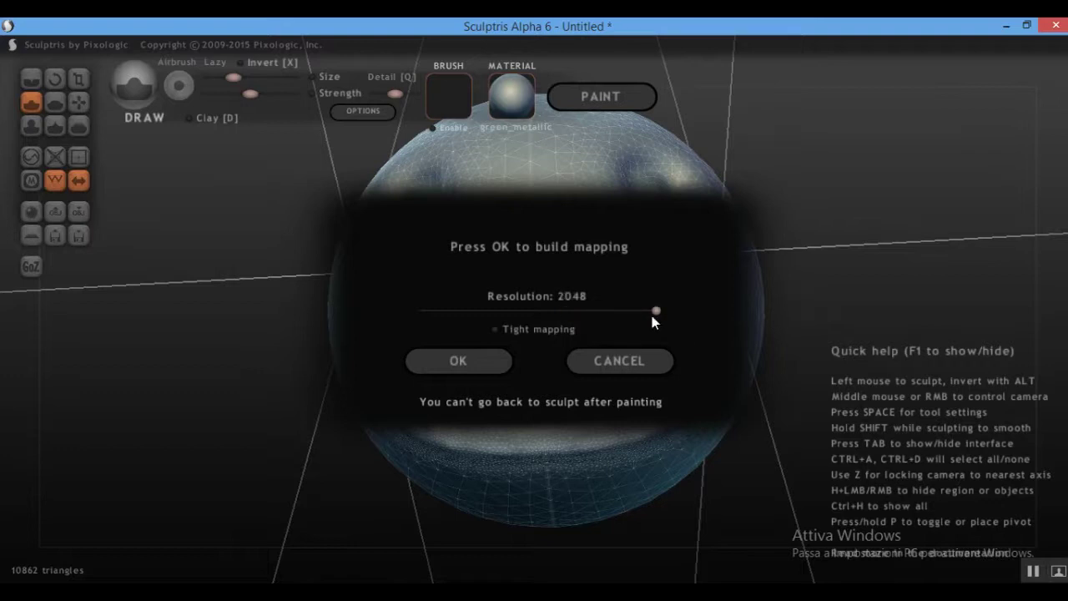
mouse_move(519, 312)
mouse_down()
mouse_move(576, 315)
mouse_move(534, 310)
mouse_up()
click(480, 365)
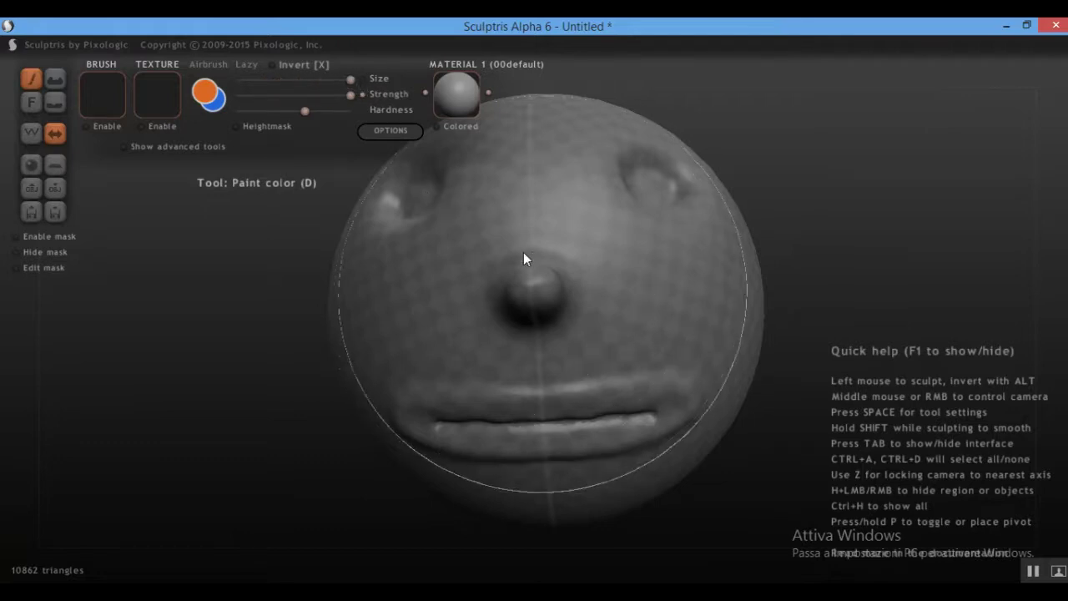
Step: Shrink the paint brush and set the primary paint colour to an unsaturated light grey
drag(306, 82, 245, 89)
click(205, 93)
drag(518, 172, 442, 191)
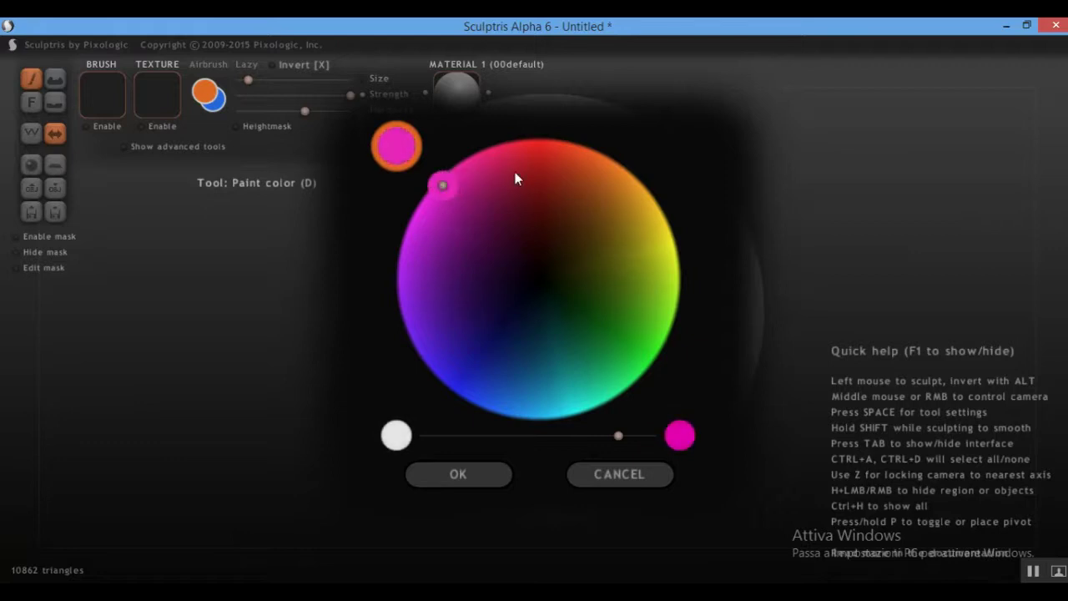
drag(516, 178, 544, 161)
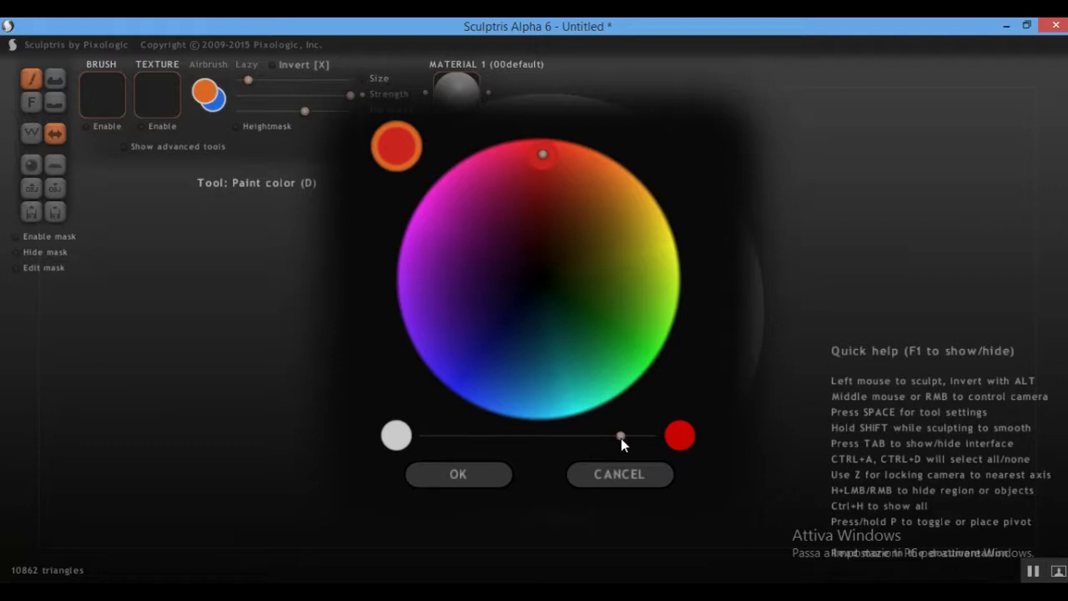
drag(619, 439, 412, 443)
drag(424, 254, 418, 326)
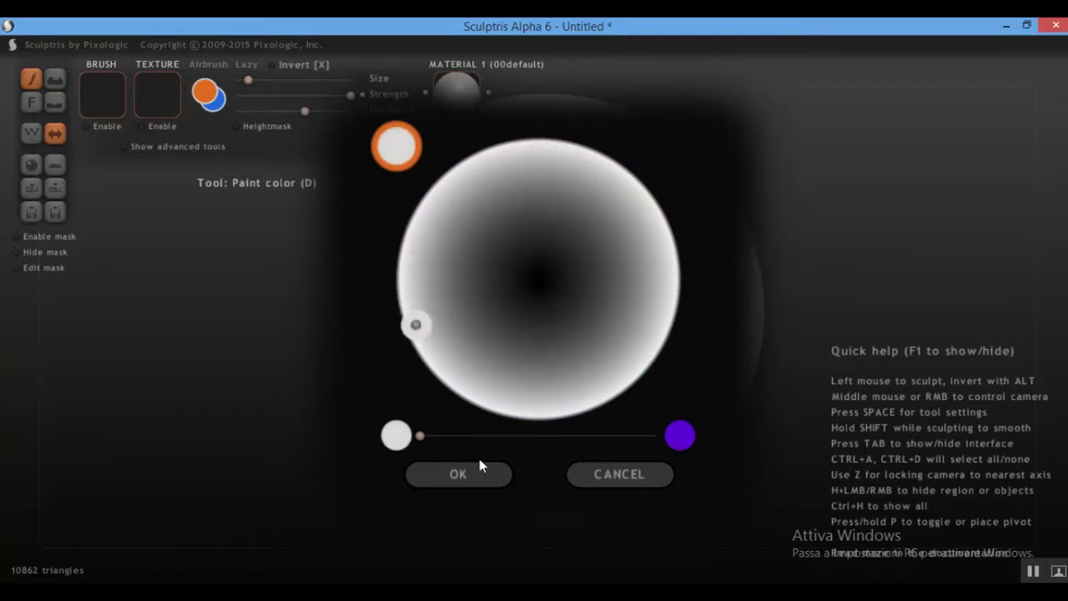
mouse_move(475, 353)
mouse_down()
mouse_move(512, 257)
mouse_move(455, 318)
mouse_move(451, 384)
mouse_move(429, 329)
mouse_move(441, 355)
mouse_up()
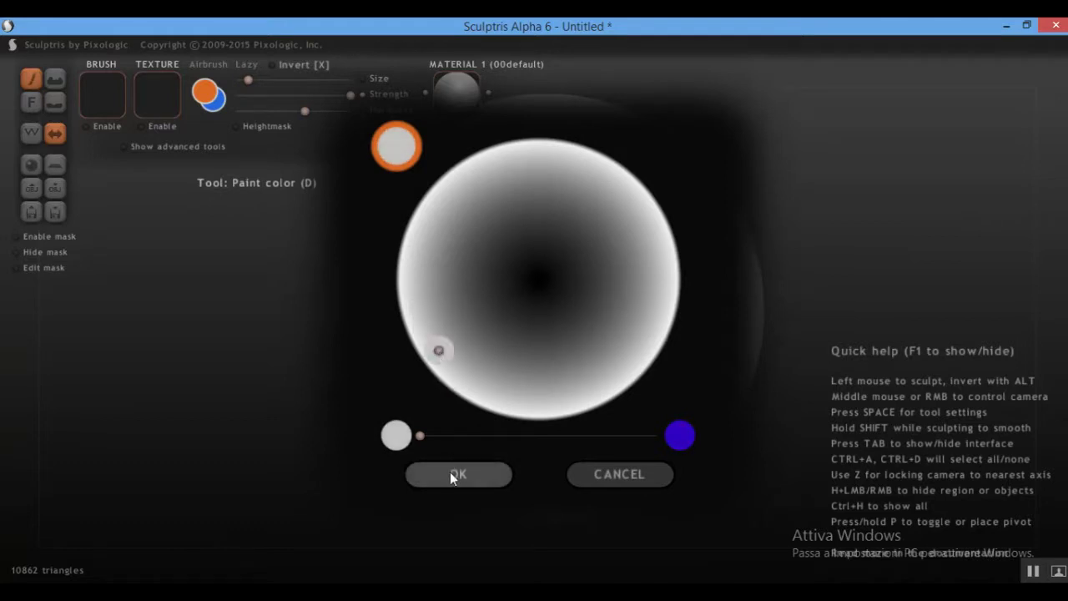
click(449, 472)
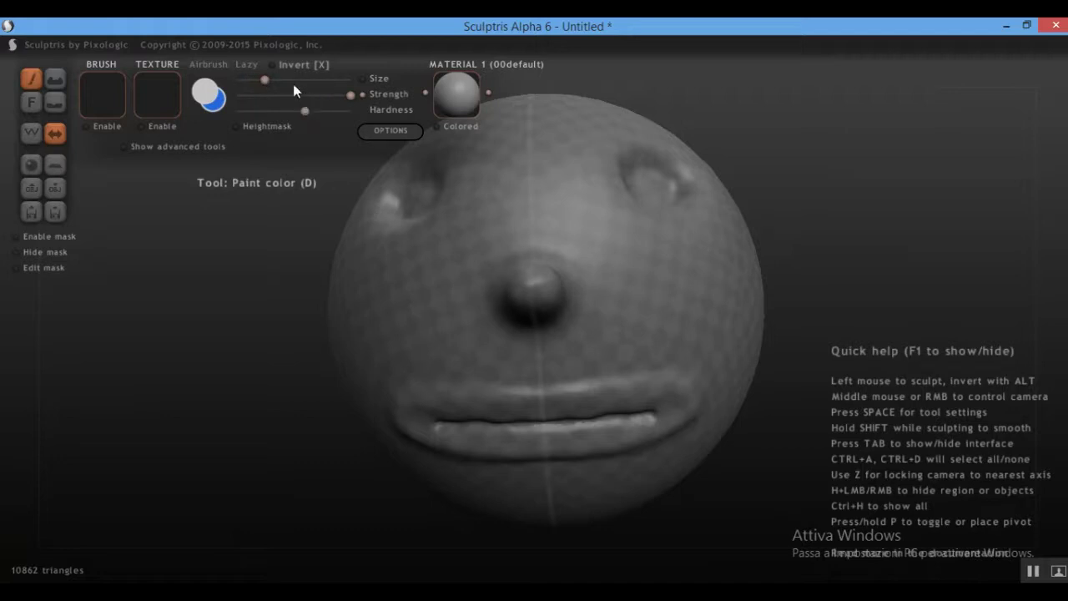
Step: Paint both lips light grey with a slightly larger brush
drag(327, 94, 332, 96)
mouse_move(401, 412)
mouse_down()
mouse_move(555, 400)
mouse_move(421, 427)
mouse_move(573, 436)
mouse_move(466, 424)
mouse_move(579, 422)
mouse_up()
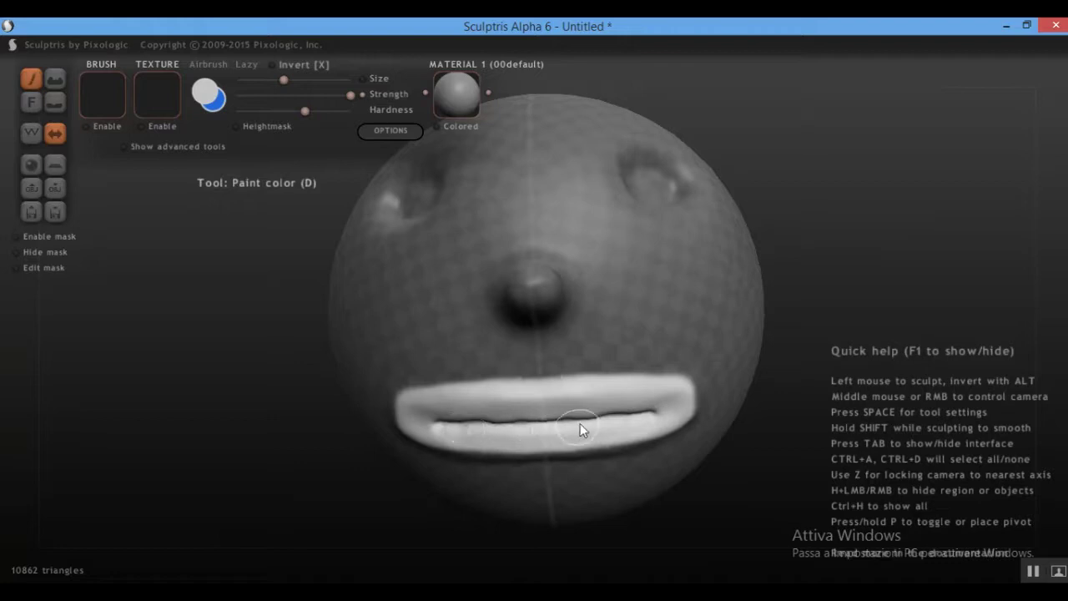
middle_drag(610, 334, 604, 347)
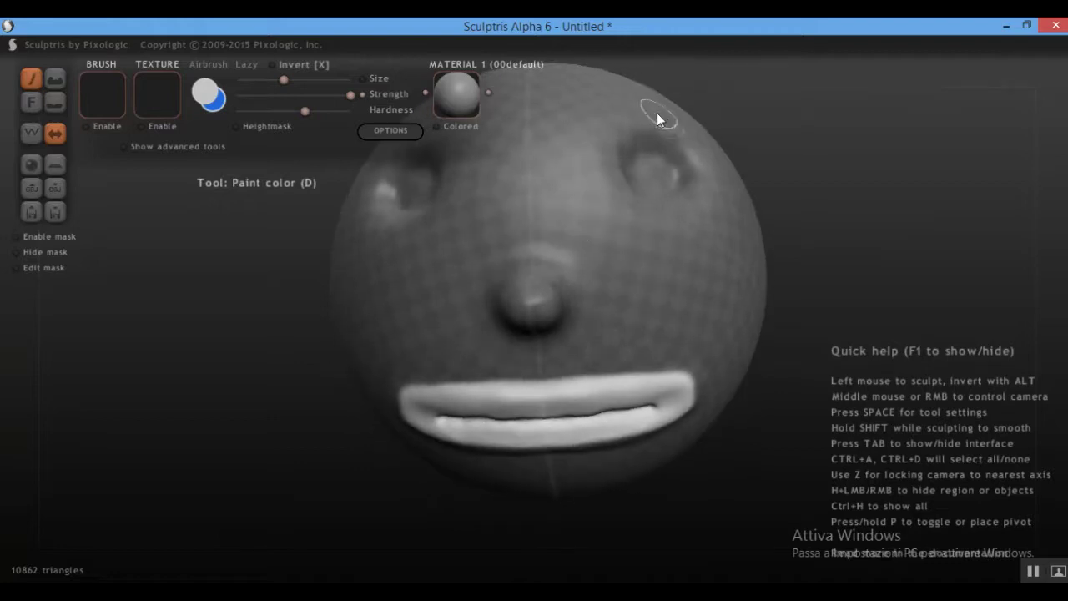
Step: Set the primary paint colour to green and paint the nose and the area around it with a larger brush
click(220, 99)
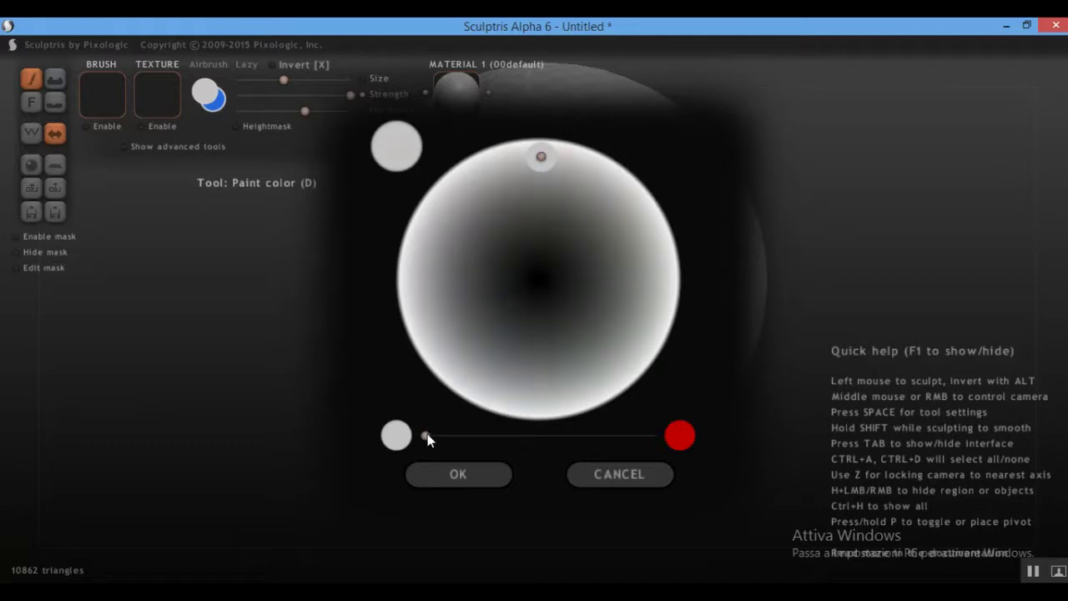
drag(427, 440, 572, 437)
drag(621, 337, 639, 351)
click(498, 472)
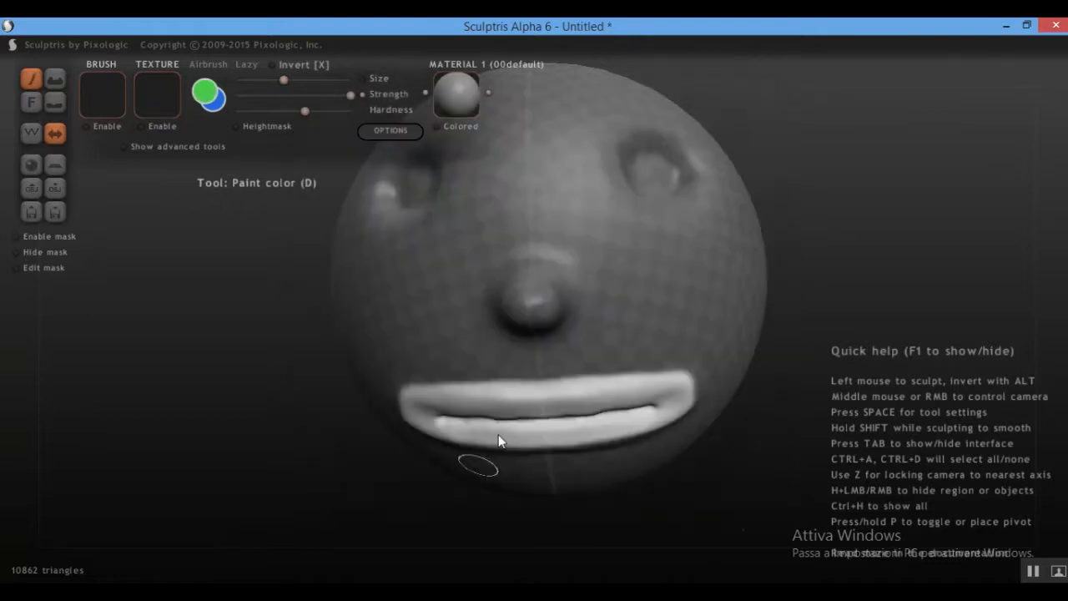
scroll(490, 275, up, 2)
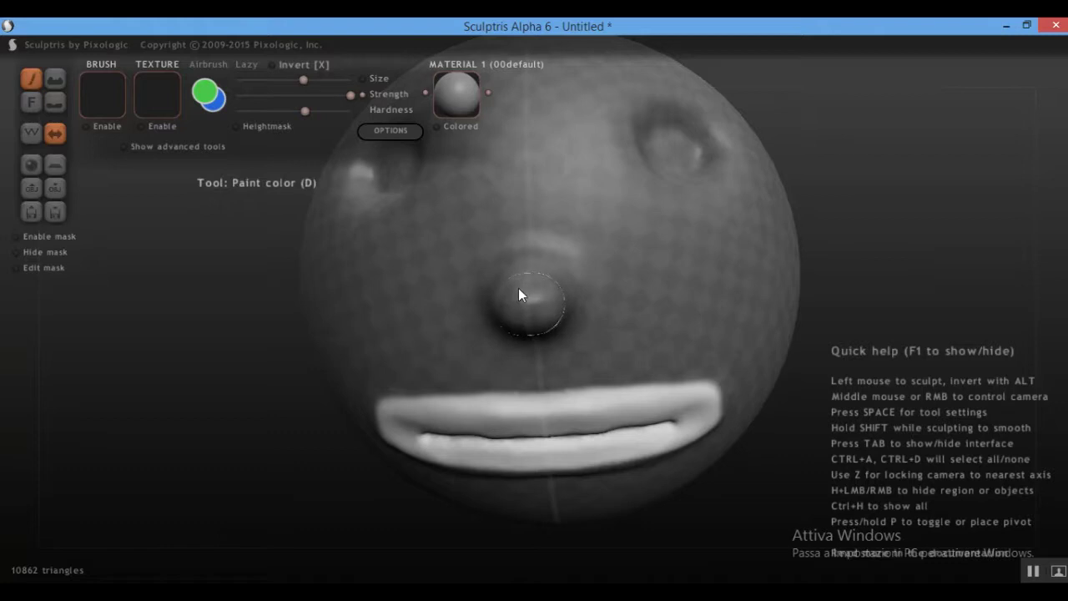
mouse_move(518, 288)
mouse_down()
mouse_move(510, 273)
mouse_move(507, 328)
mouse_up()
mouse_move(533, 316)
middle_down()
mouse_move(576, 277)
mouse_move(612, 206)
mouse_move(544, 267)
mouse_move(559, 279)
middle_up()
scroll(450, 525, up, 3)
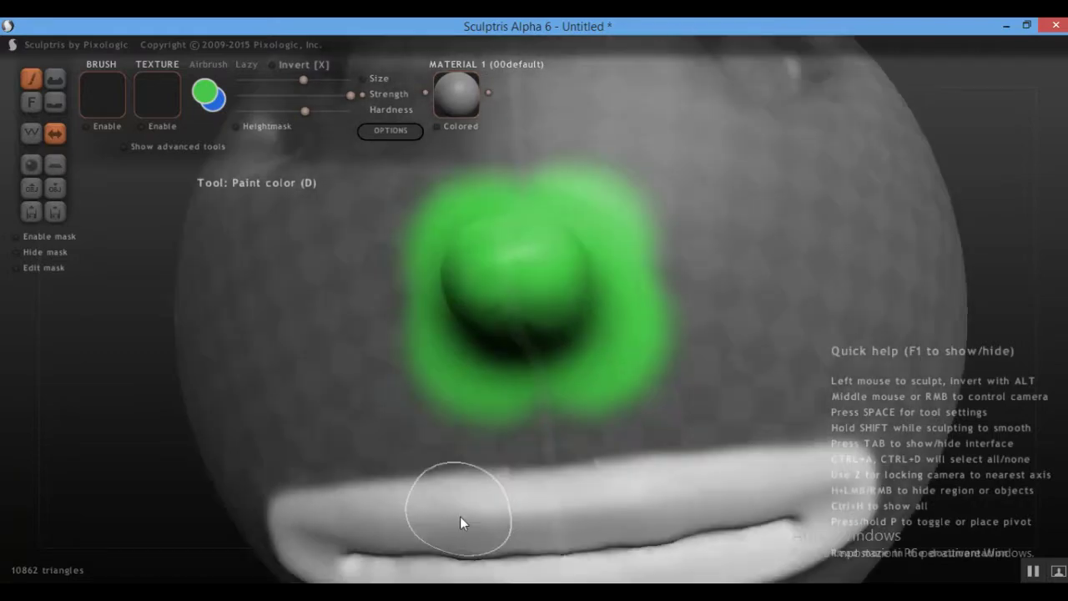
scroll(561, 178, down, 6)
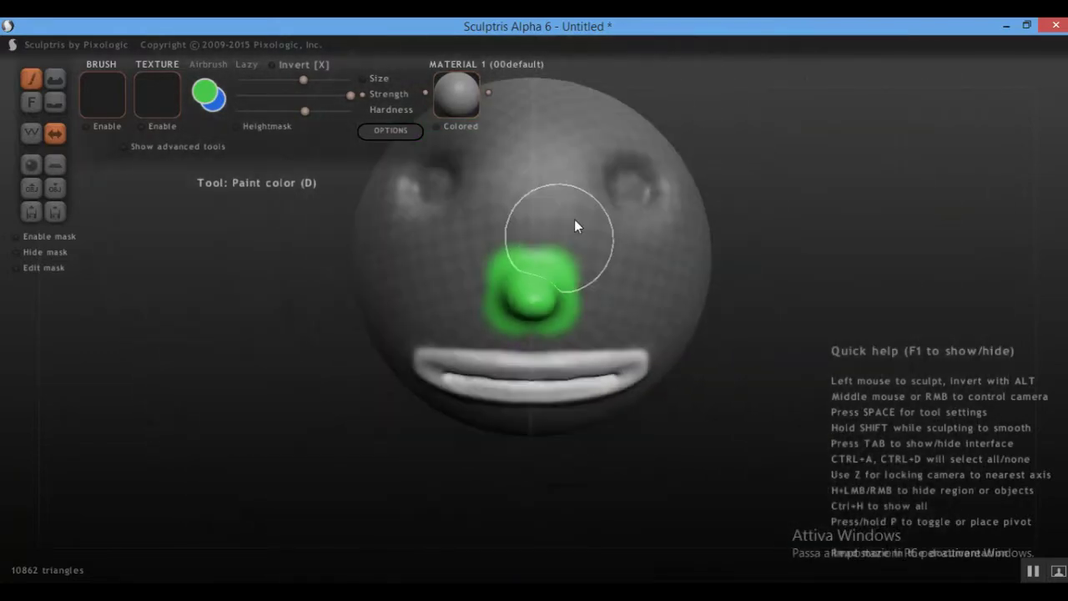
Step: Change the primary paint colour to light red
scroll(573, 220, up, 2)
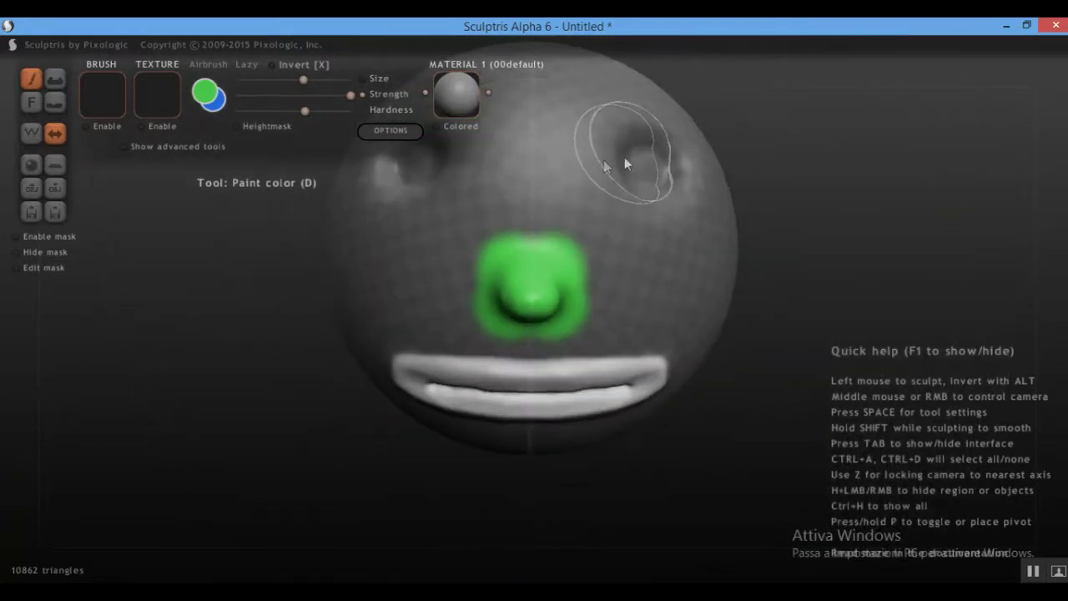
click(209, 96)
click(544, 159)
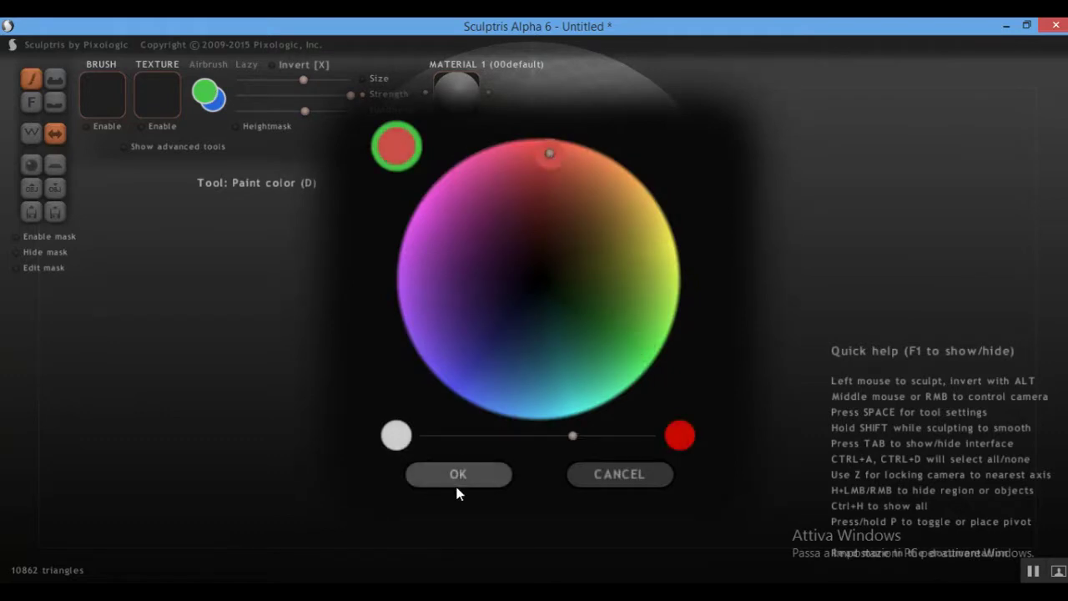
click(457, 487)
scroll(528, 203, down, 2)
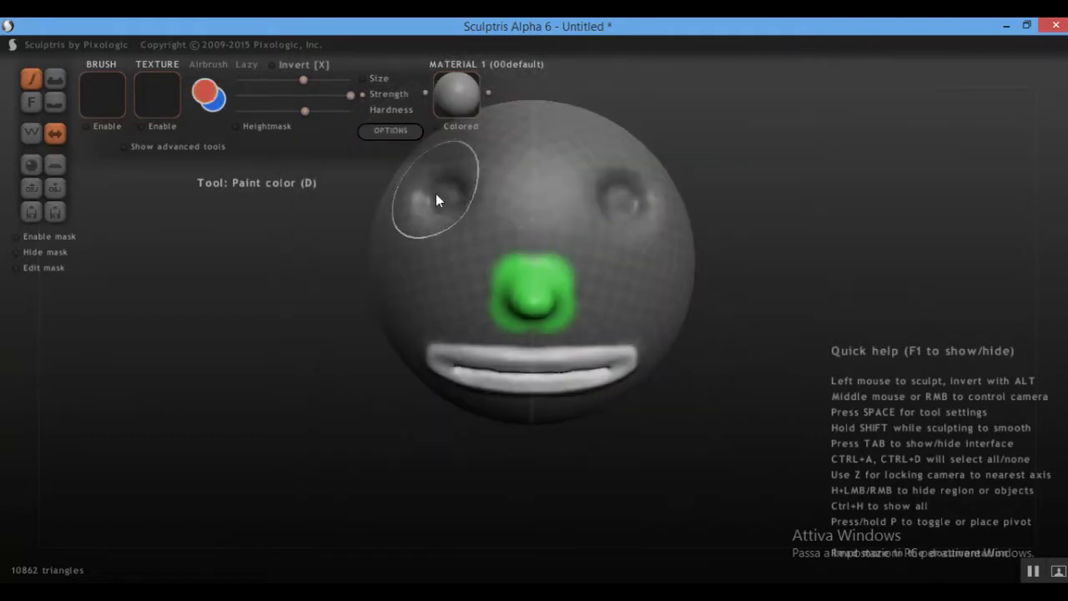
Step: Turn symmetry off permanently, accepting the doubled texture width
scroll(413, 163, up, 2)
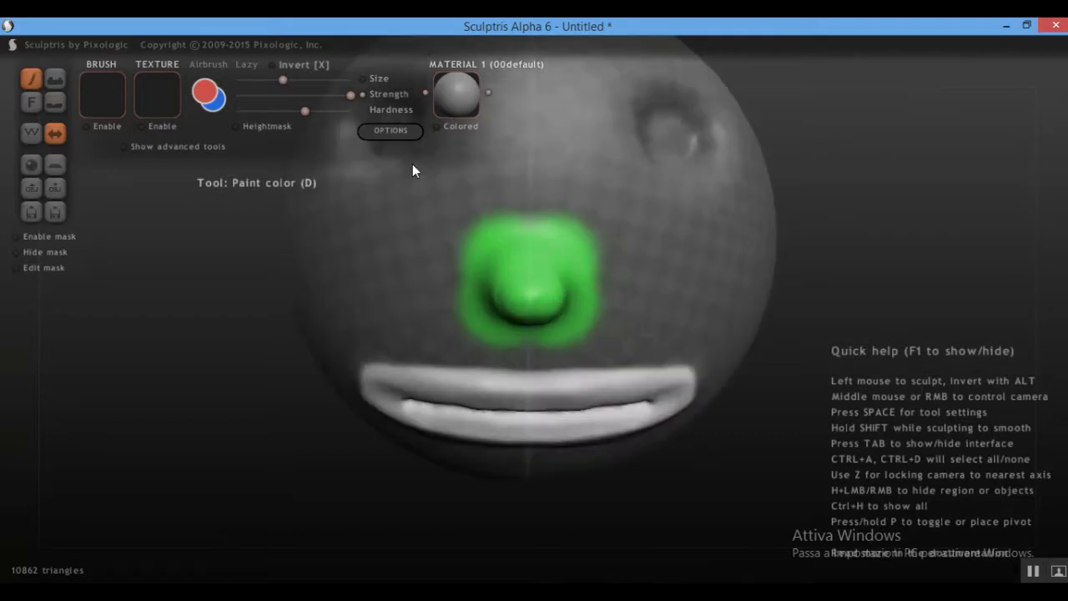
middle_drag(501, 167, 585, 198)
right_drag(585, 198, 529, 162)
click(54, 135)
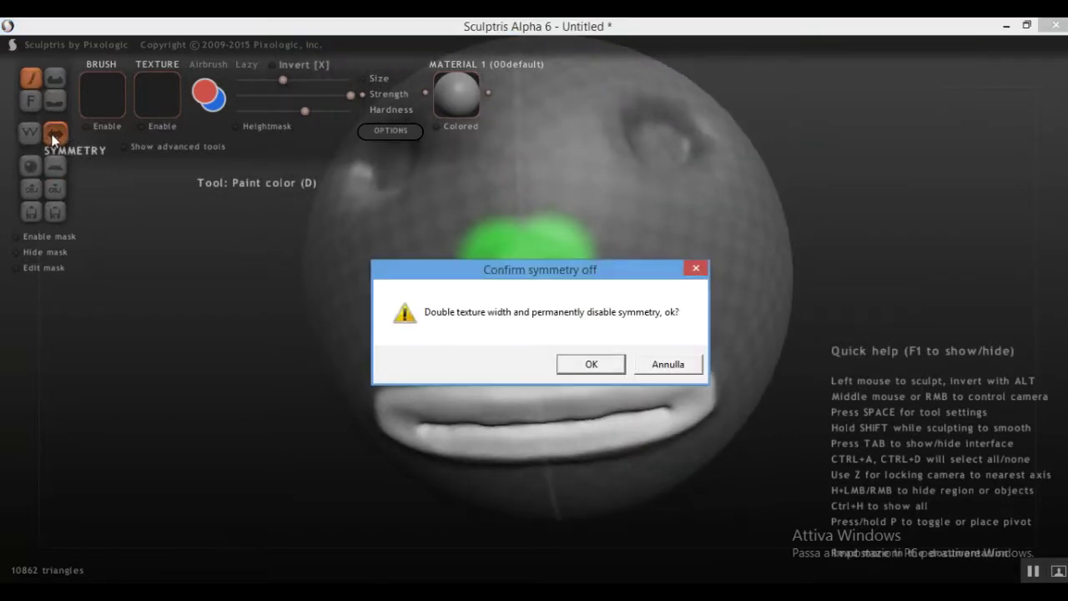
click(584, 363)
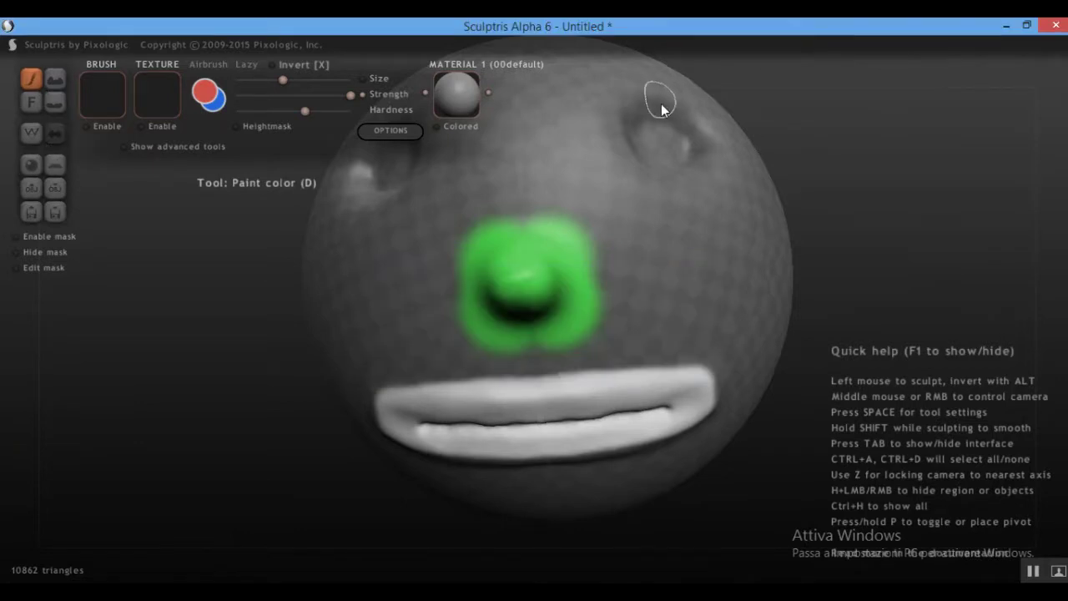
drag(639, 143, 669, 122)
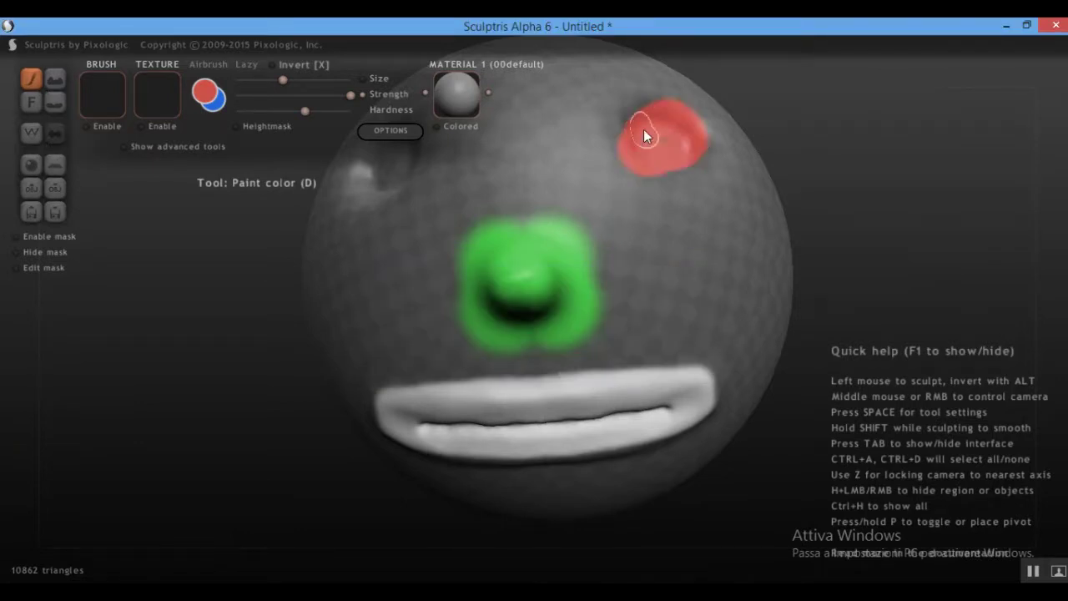
scroll(631, 127, down, 5)
middle_drag(603, 210, 575, 244)
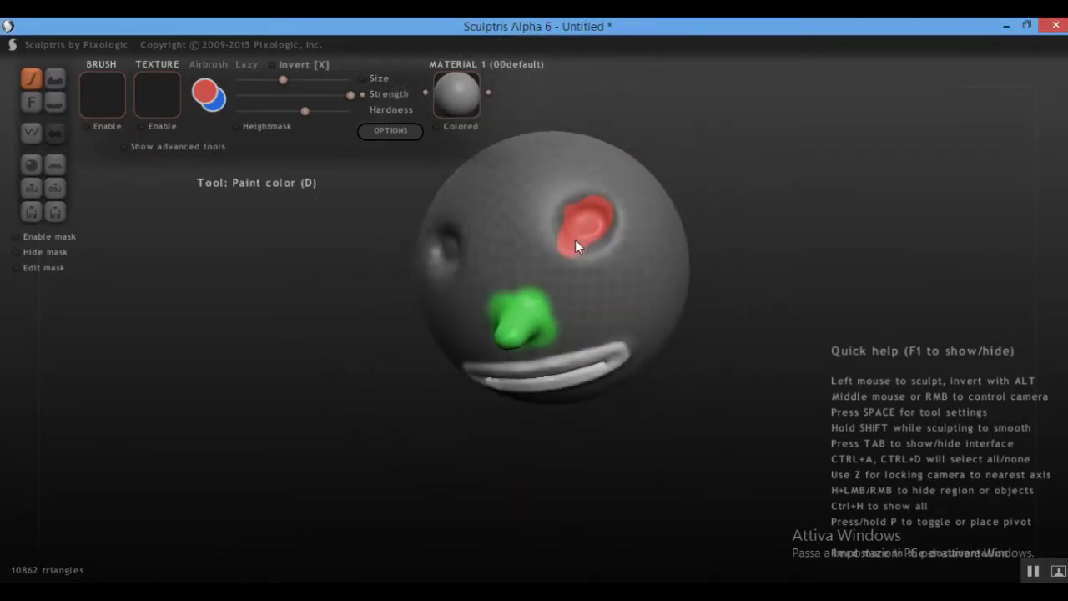
key(ctrl+z)
Step: Paint a light red ring around the rim of one eye
scroll(572, 208, up, 6)
middle_drag(639, 94, 579, 230)
right_drag(580, 230, 567, 218)
drag(624, 120, 553, 167)
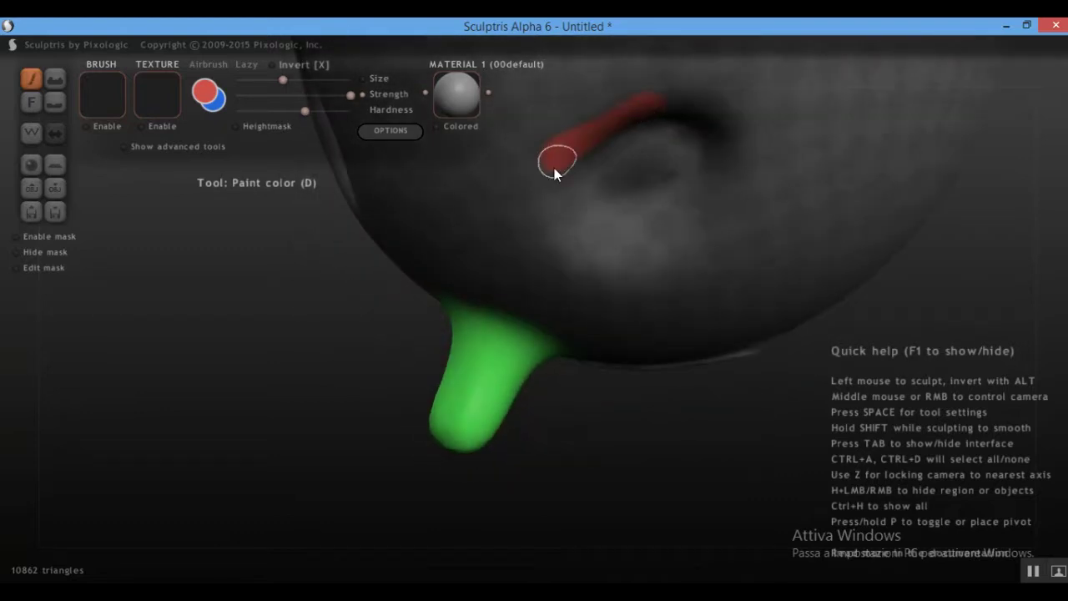
mouse_move(562, 239)
mouse_down()
mouse_move(625, 253)
mouse_move(715, 191)
mouse_move(715, 134)
mouse_move(616, 127)
mouse_move(575, 175)
mouse_up()
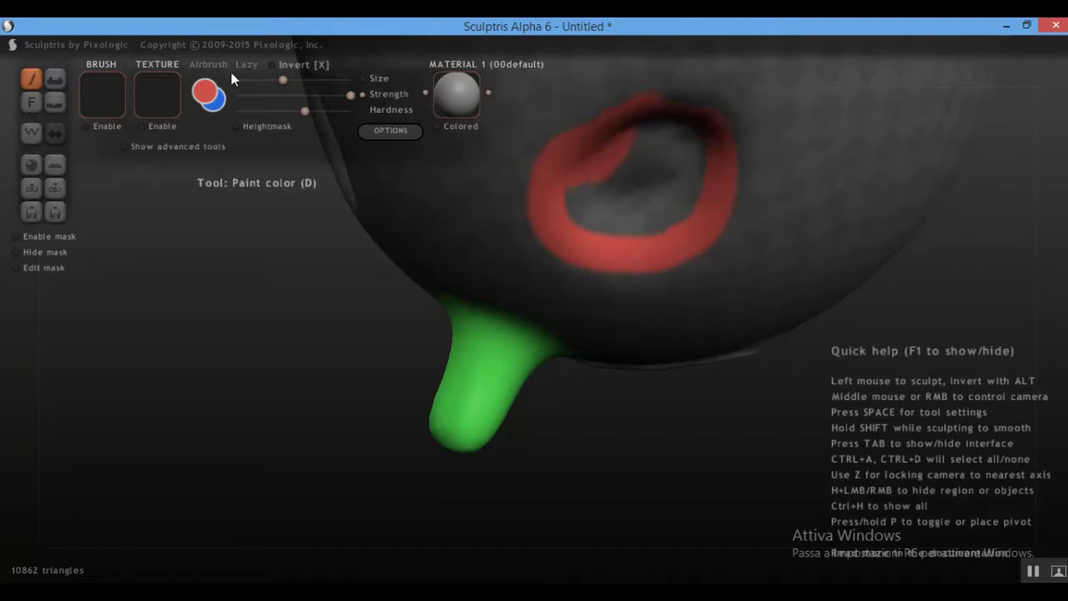
Step: Enlarge the paint brush, fill the rest of the ringed eye light red and paint the other eye the same colour
drag(297, 81, 301, 81)
mouse_move(747, 183)
mouse_down()
mouse_move(577, 206)
mouse_move(653, 205)
mouse_move(682, 138)
mouse_move(627, 159)
mouse_move(691, 113)
mouse_move(594, 149)
mouse_move(643, 205)
mouse_up()
middle_drag(721, 136, 814, 38)
mouse_move(294, 180)
middle_down()
mouse_move(429, 278)
mouse_move(275, 270)
middle_up()
mouse_move(274, 247)
mouse_down()
mouse_move(302, 315)
mouse_move(425, 279)
mouse_move(301, 225)
mouse_move(264, 247)
mouse_move(405, 292)
mouse_move(410, 239)
mouse_move(384, 225)
mouse_move(405, 238)
mouse_up()
mouse_move(406, 238)
middle_down()
mouse_move(366, 140)
mouse_move(327, 120)
mouse_move(317, 96)
middle_up()
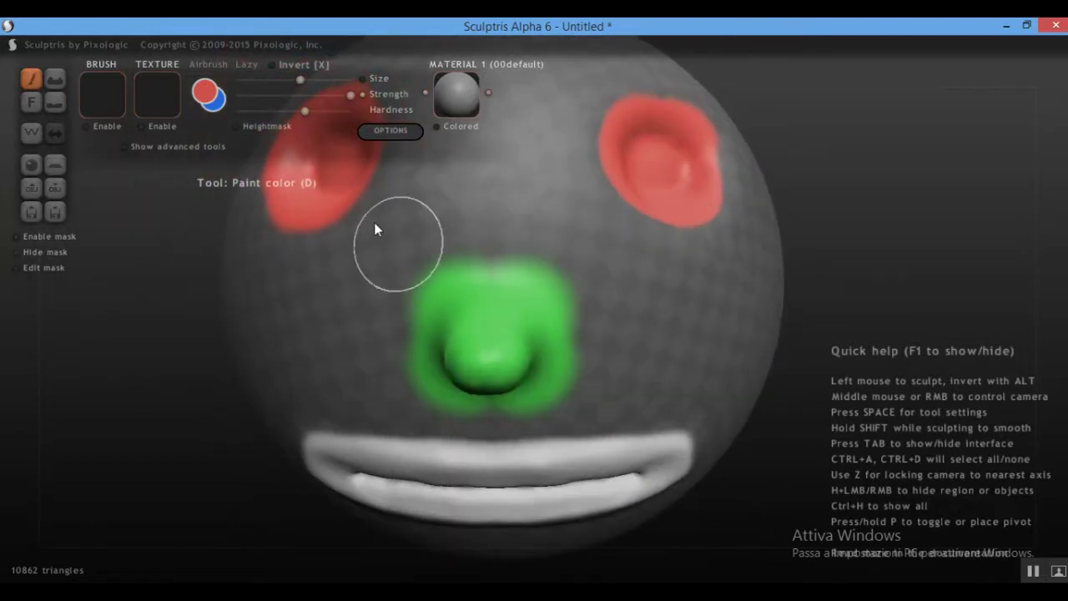
Step: Set the primary paint colour to dark blue and paint a patch on the forehead between the eyes
scroll(479, 242, down, 3)
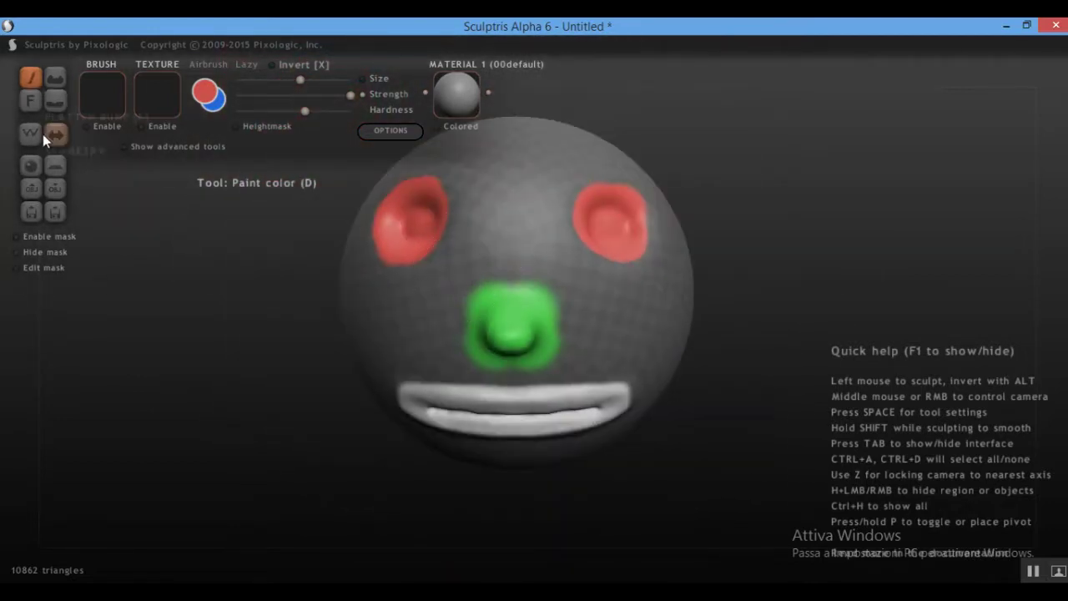
click(218, 94)
drag(503, 165, 569, 241)
drag(569, 437, 523, 434)
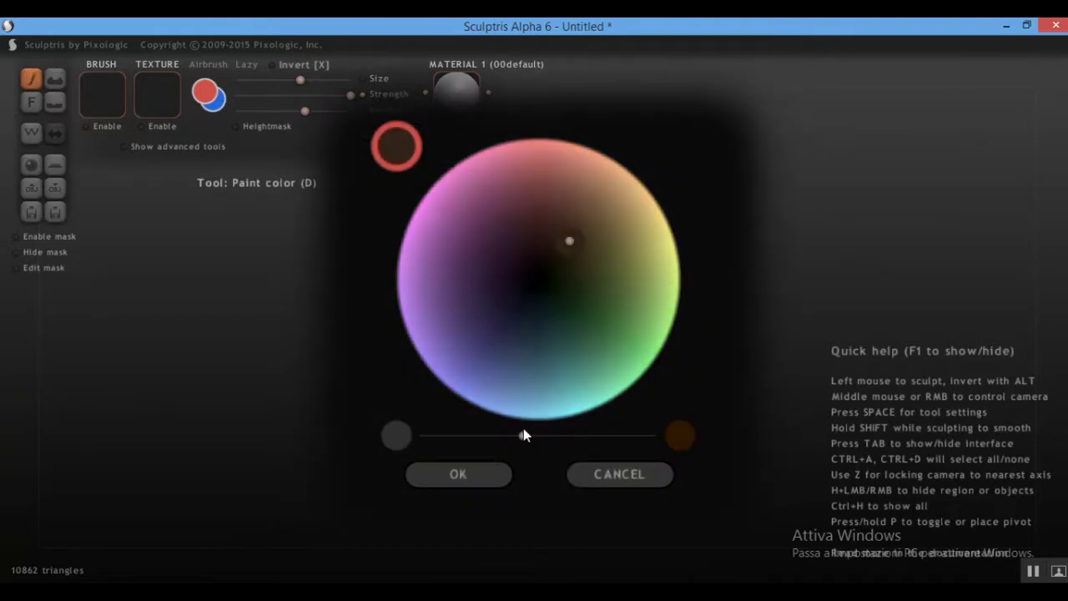
mouse_move(537, 372)
mouse_down()
mouse_move(534, 341)
mouse_move(512, 321)
mouse_up()
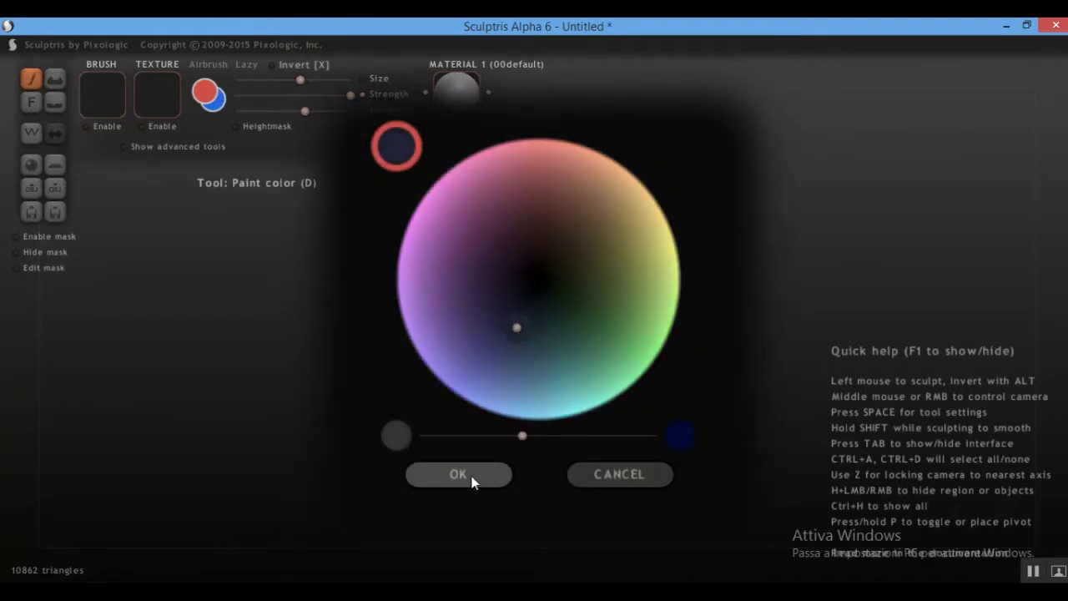
click(467, 475)
mouse_move(472, 235)
mouse_down()
mouse_move(486, 230)
mouse_move(484, 159)
mouse_up()
Step: Change the primary paint colour to a less saturated dark blue-grey
click(200, 92)
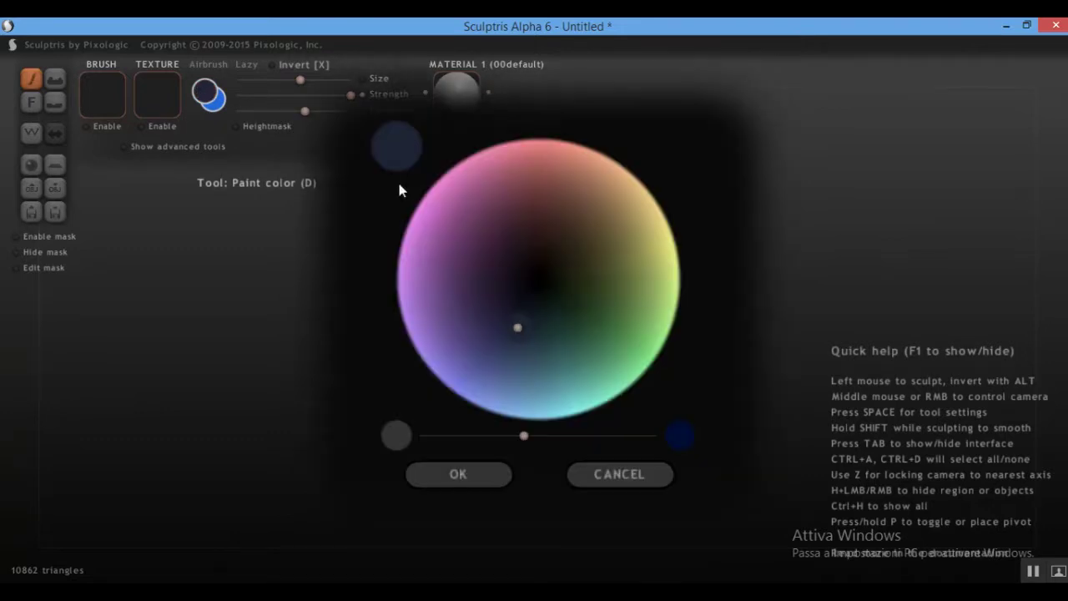
click(535, 321)
drag(525, 436, 445, 436)
click(513, 311)
click(501, 298)
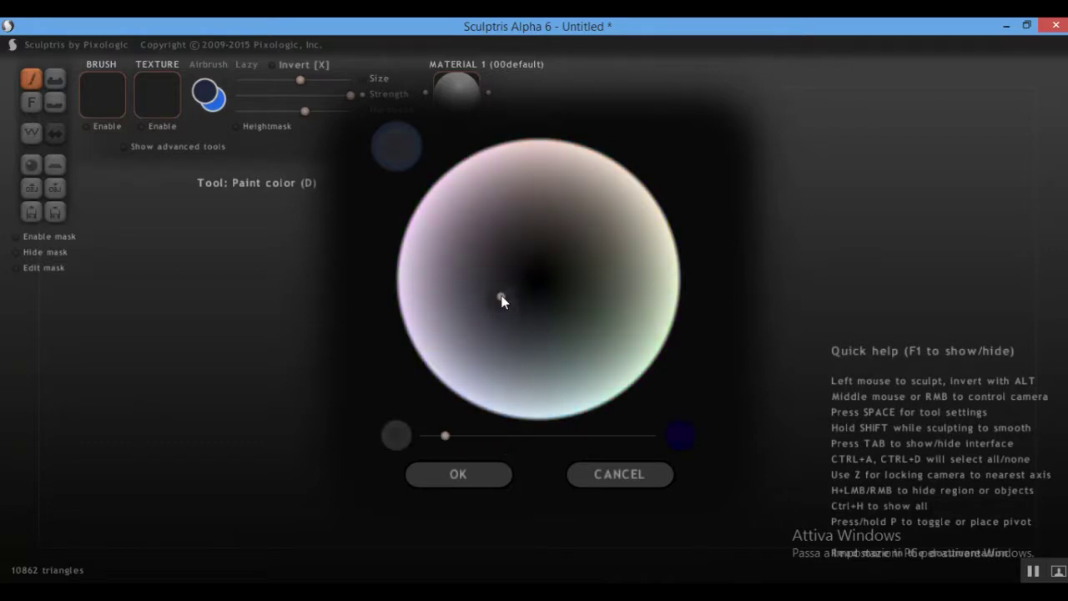
click(474, 476)
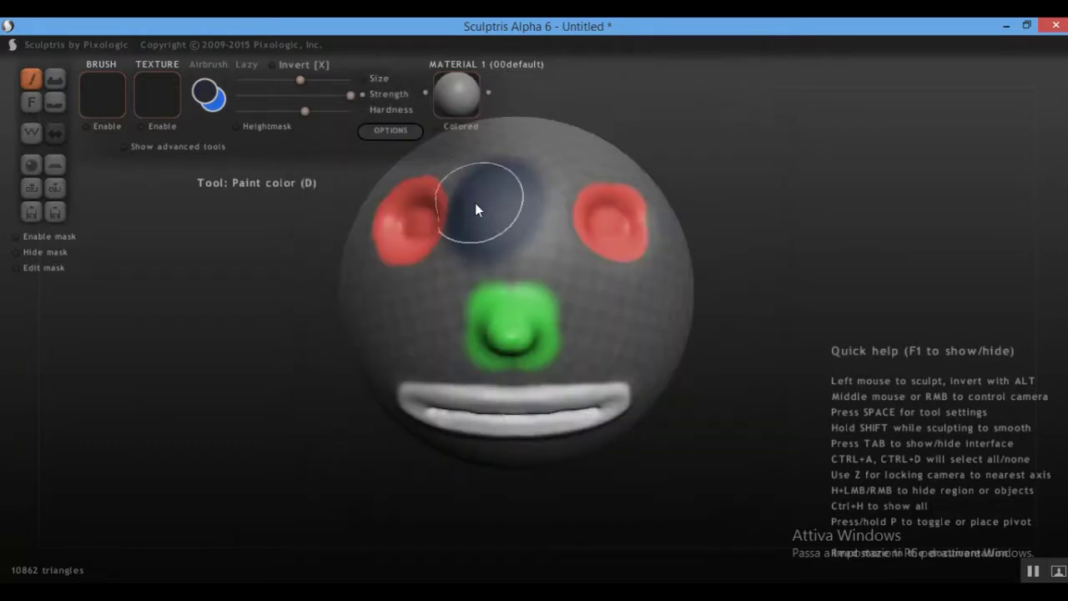
Step: Paint over the forehead patch in dark blue-grey, extend it upward and cover the head's side with the maximum brush size
mouse_move(501, 223)
mouse_down()
mouse_move(484, 155)
mouse_move(464, 180)
mouse_up()
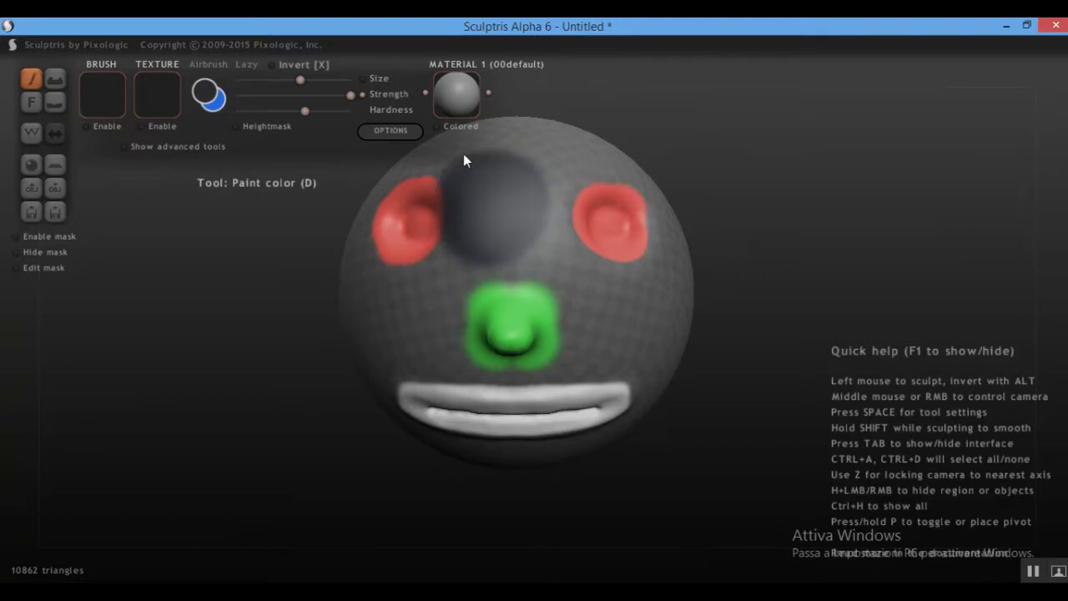
mouse_move(446, 156)
right_down()
mouse_move(614, 209)
mouse_move(618, 232)
right_up()
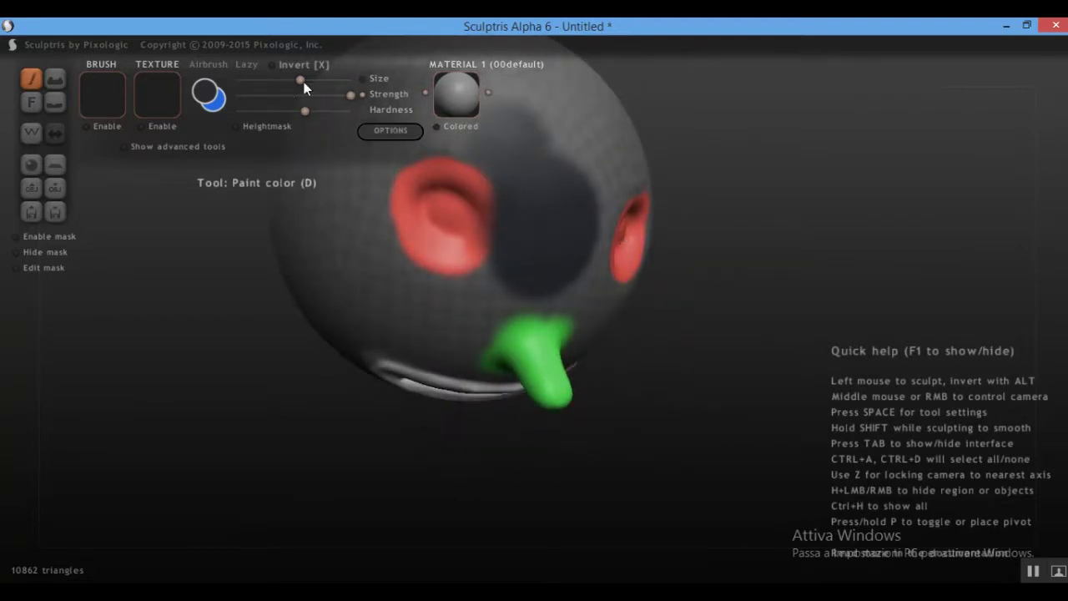
drag(303, 81, 458, 106)
scroll(510, 164, down, 3)
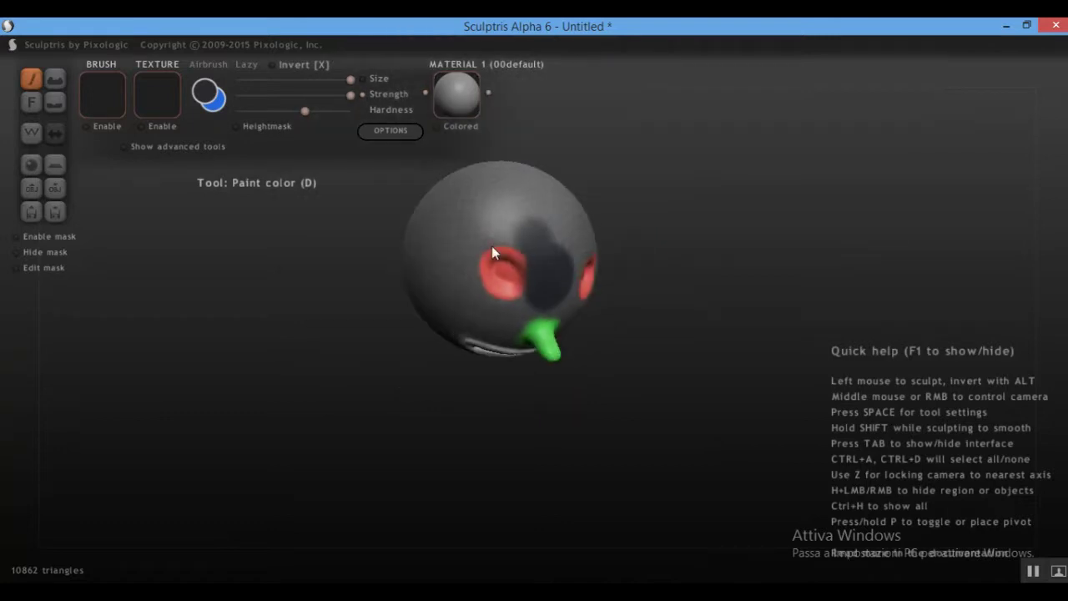
mouse_move(491, 252)
right_down()
mouse_move(655, 298)
mouse_move(549, 310)
mouse_move(573, 286)
mouse_move(561, 307)
mouse_move(279, 228)
mouse_move(342, 83)
right_up()
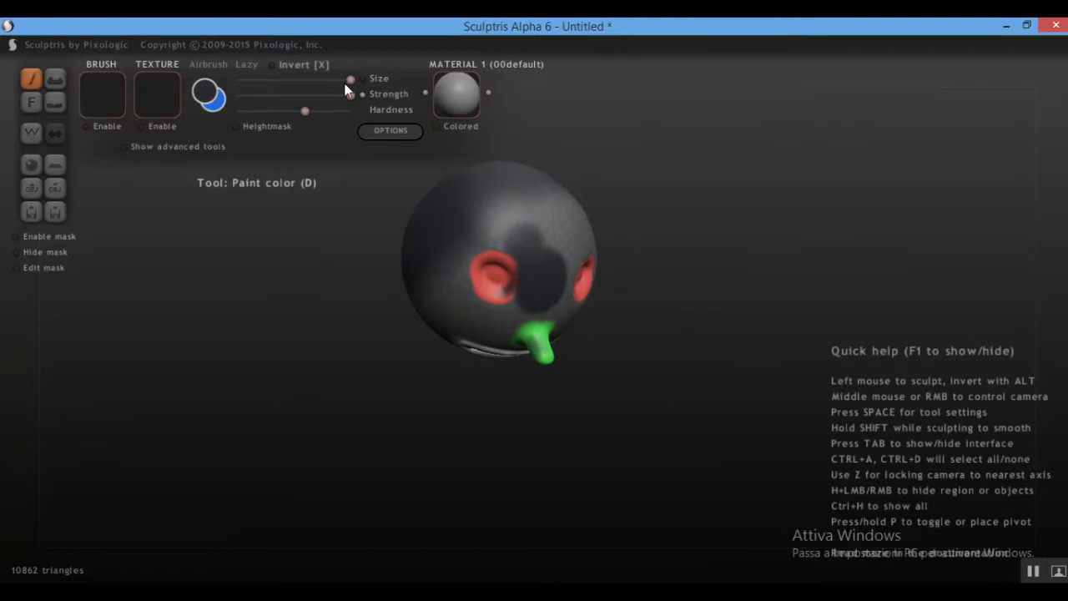
Step: Reduce the paint brush size and paint the side of the head beside the eye dark blue-grey down towards the mouth
drag(326, 85, 319, 83)
scroll(505, 133, up, 4)
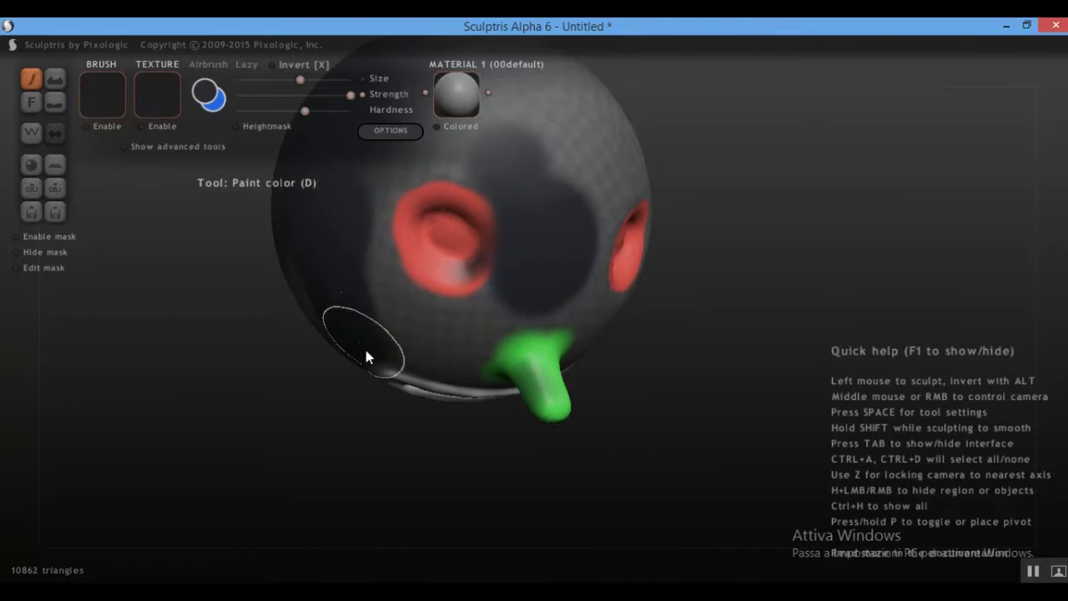
mouse_move(428, 305)
middle_down()
mouse_move(424, 175)
mouse_move(353, 305)
middle_up()
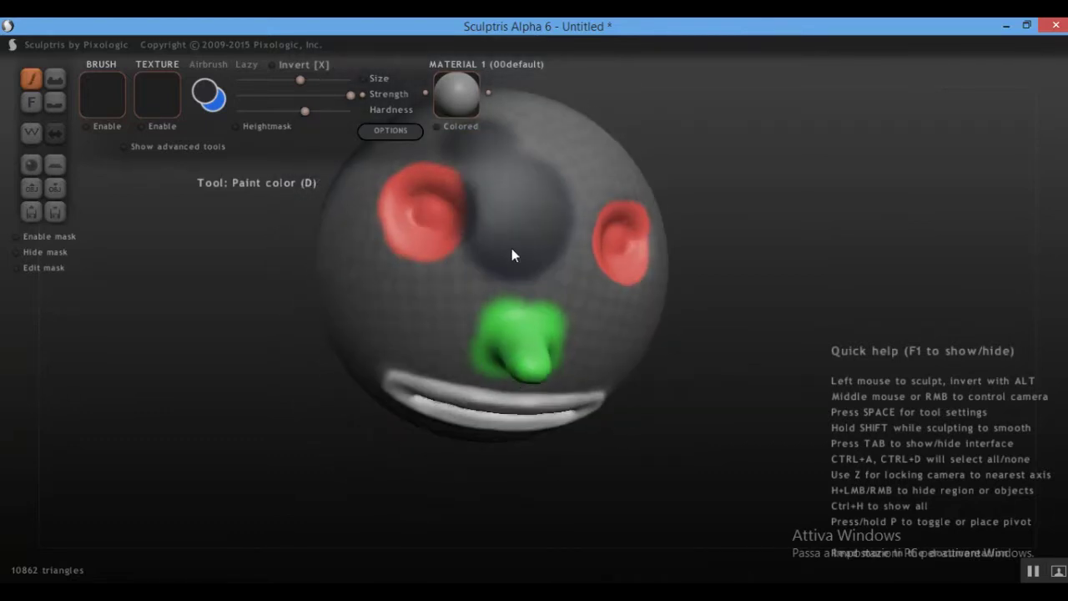
Step: Paint the upper forehead and one side of the head dark blue-grey as hair
mouse_move(528, 247)
mouse_down()
mouse_move(536, 184)
mouse_move(519, 138)
mouse_move(603, 131)
mouse_up()
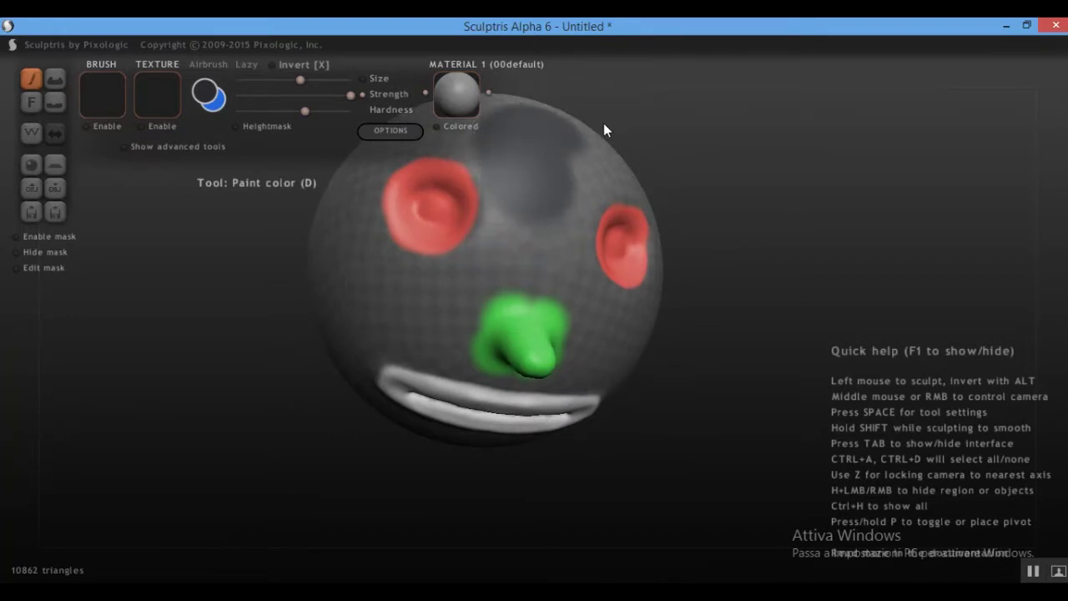
mouse_move(354, 186)
mouse_down()
mouse_move(320, 232)
mouse_move(354, 288)
mouse_move(327, 254)
mouse_up()
mouse_move(413, 321)
middle_down()
mouse_move(370, 245)
mouse_move(313, 255)
middle_up()
mouse_move(721, 265)
right_down()
mouse_move(602, 281)
mouse_move(587, 214)
right_up()
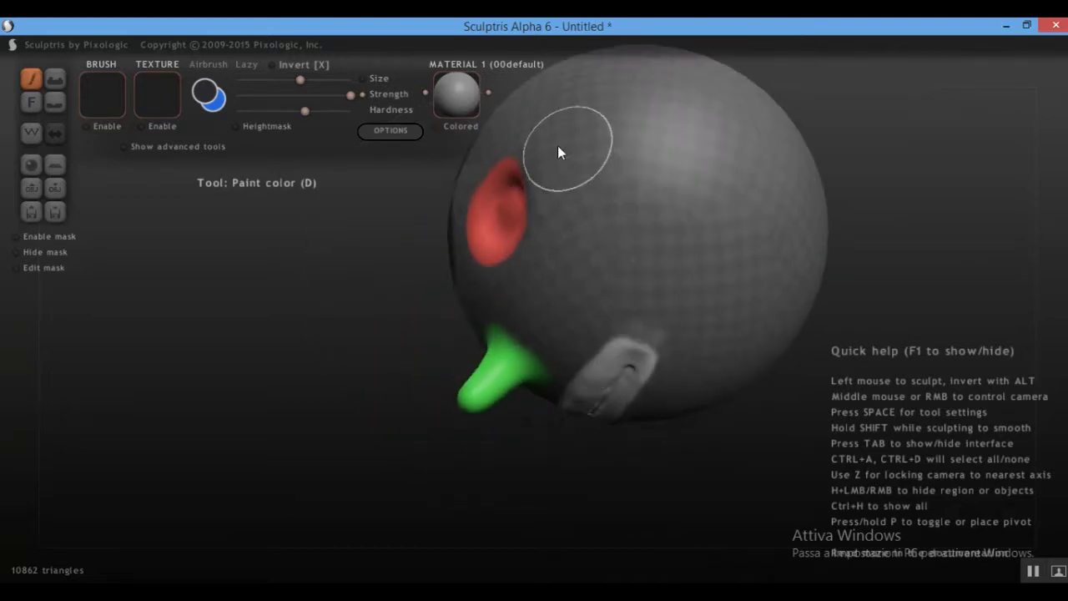
Step: Paint the other side and the crown of the head dark blue-grey, joining them to the forehead patch
mouse_move(558, 145)
mouse_down()
mouse_move(573, 159)
mouse_move(601, 241)
mouse_move(679, 148)
mouse_move(629, 111)
mouse_move(557, 89)
mouse_up()
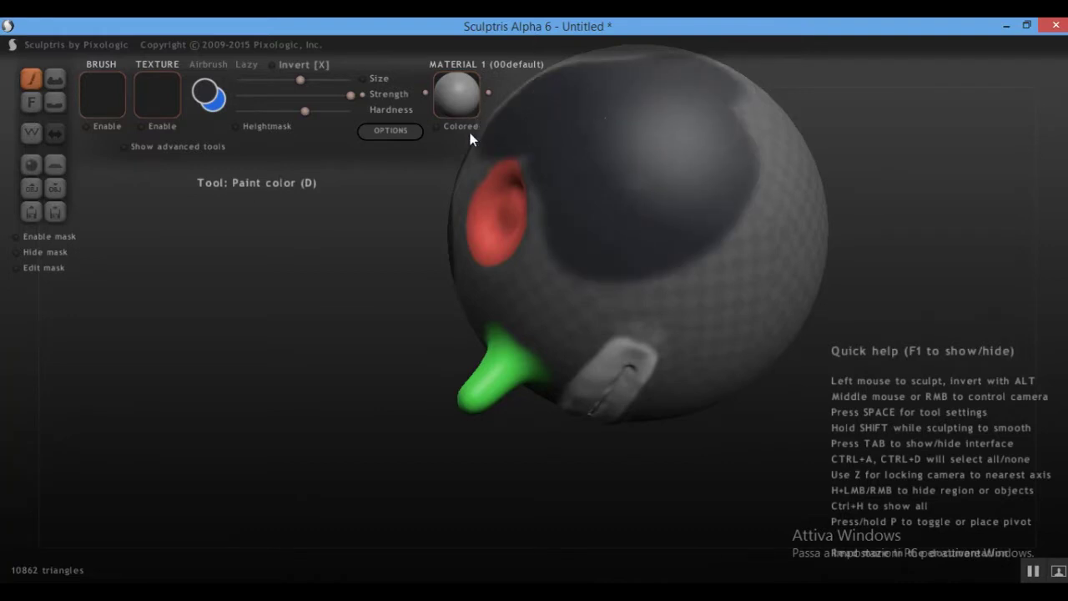
mouse_move(468, 129)
right_down()
mouse_move(762, 158)
mouse_move(839, 208)
right_up()
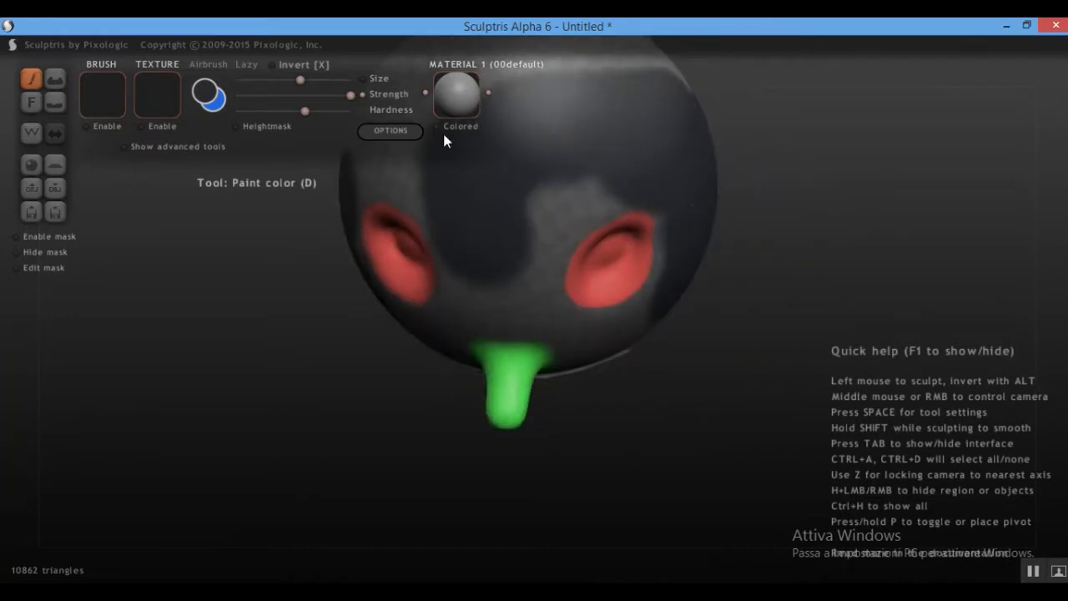
mouse_move(503, 150)
right_down()
mouse_move(567, 102)
mouse_move(555, 113)
right_up()
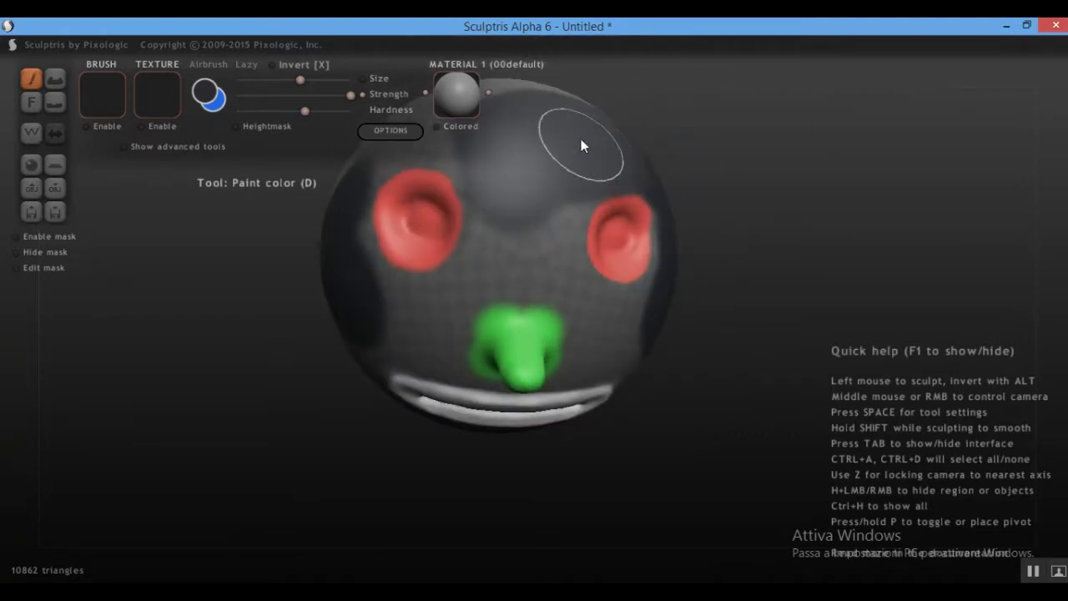
Step: Shrink the paint brush to a small size for painting details on the face
scroll(522, 193, down, 5)
scroll(522, 192, up, 3)
scroll(473, 294, up, 2)
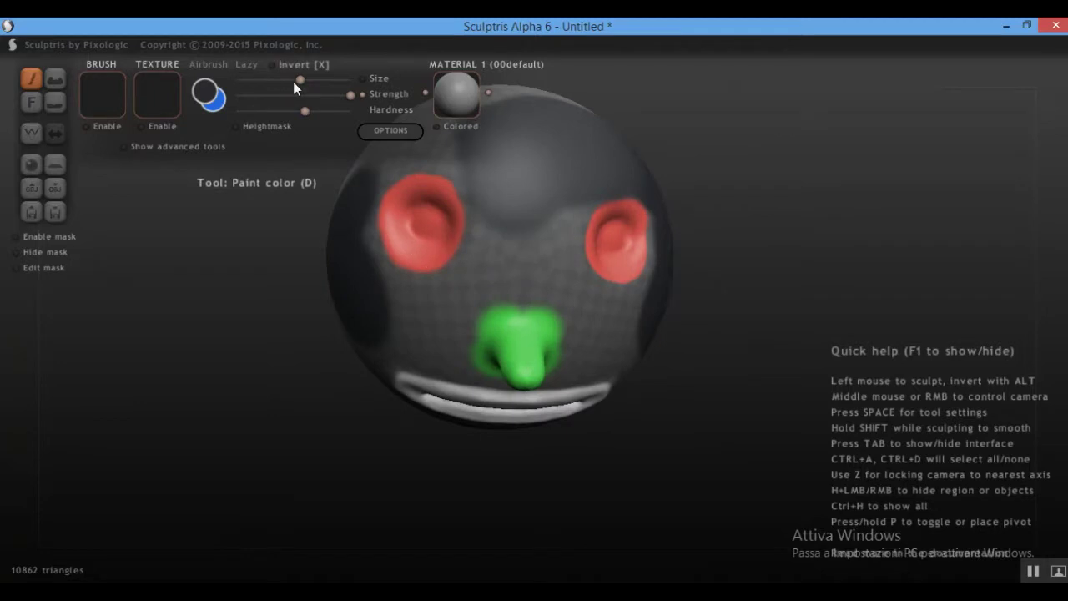
scroll(402, 257, up, 4)
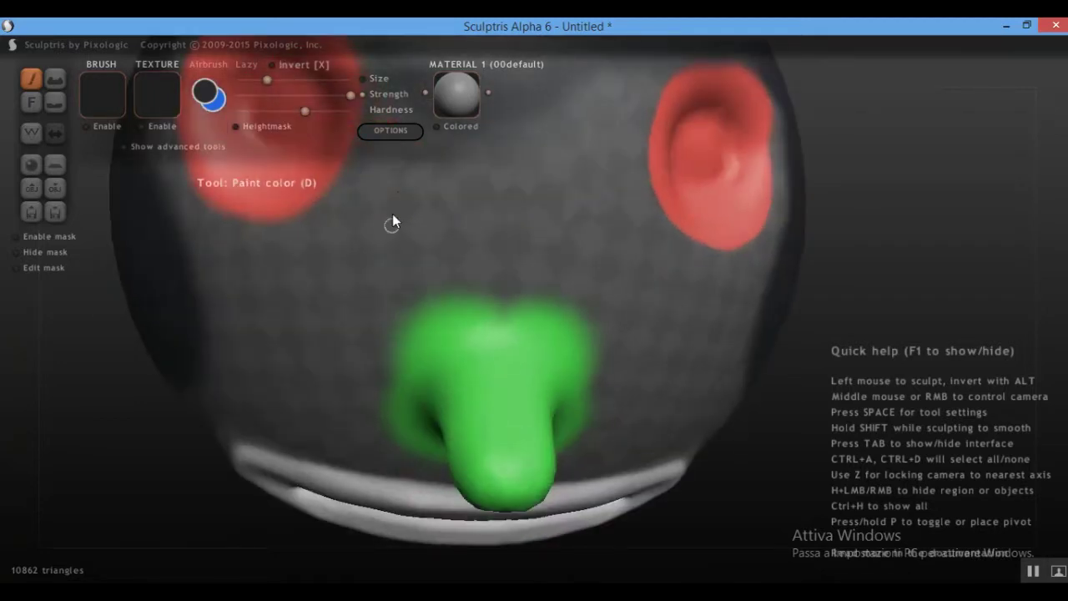